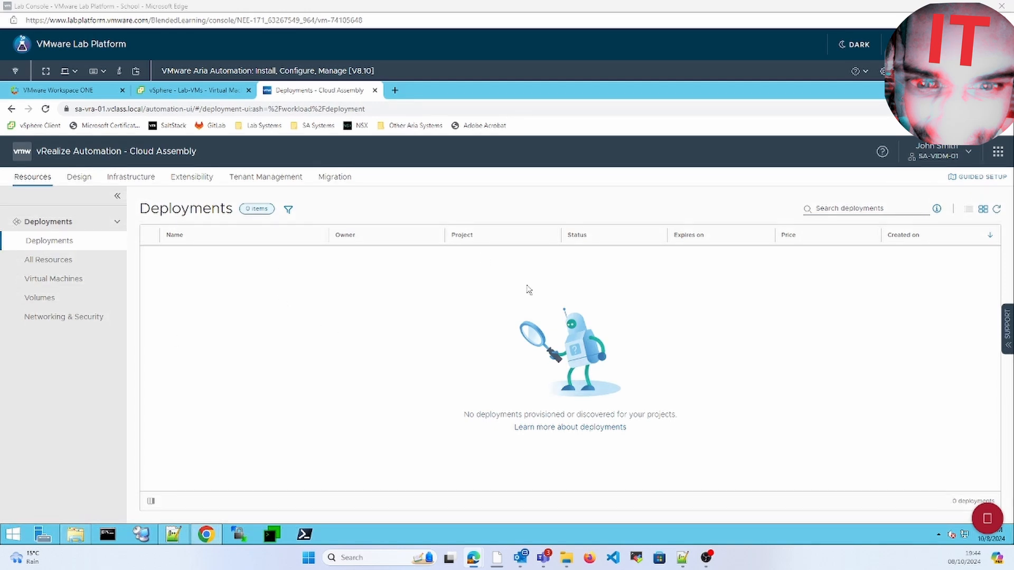
# Step: Go from the Cloud Services Console into Cloud Assembly's Design area to show Cloud Templates
pyautogui.click(997, 152)
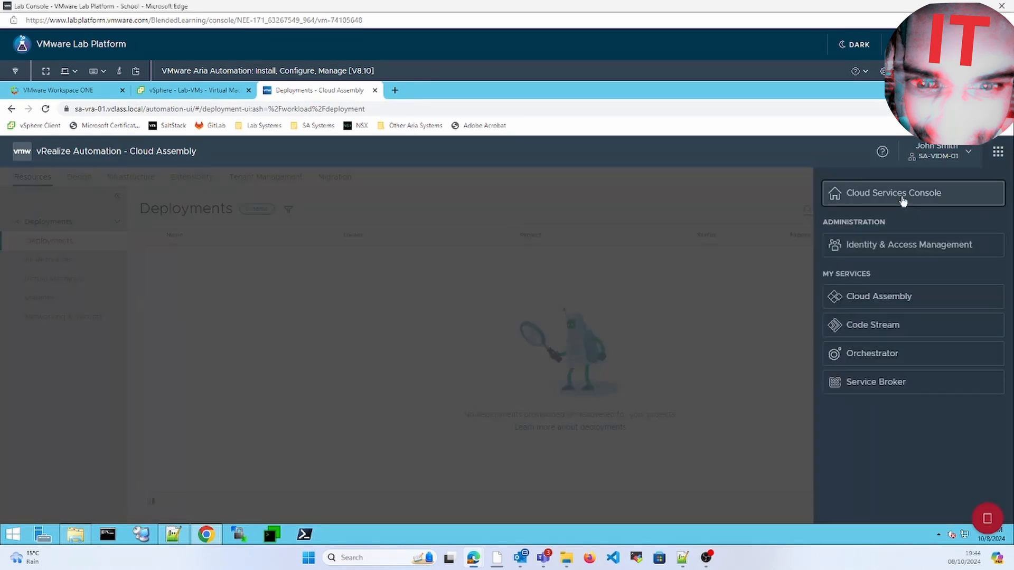
pyautogui.click(908, 205)
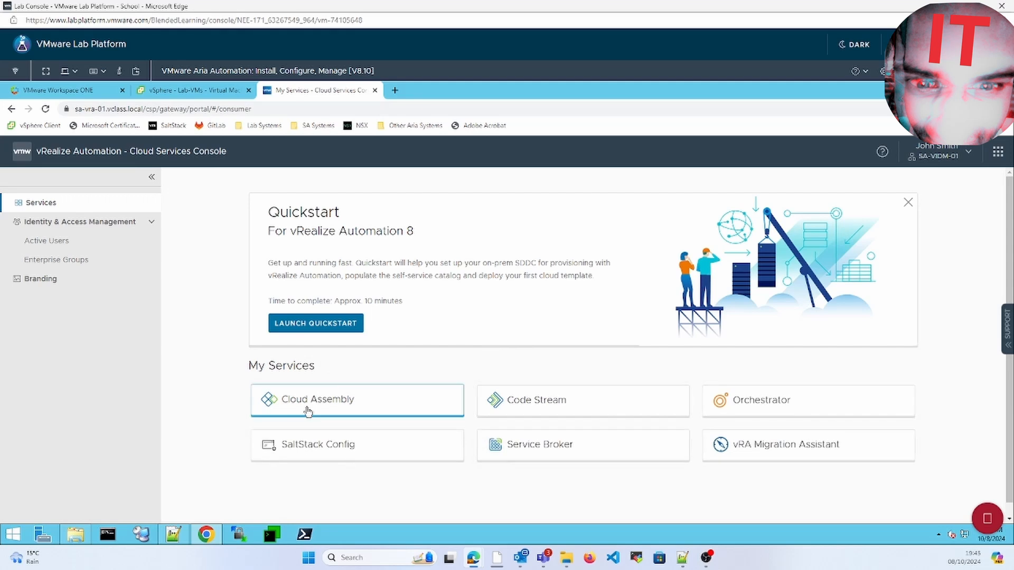
pyautogui.click(308, 411)
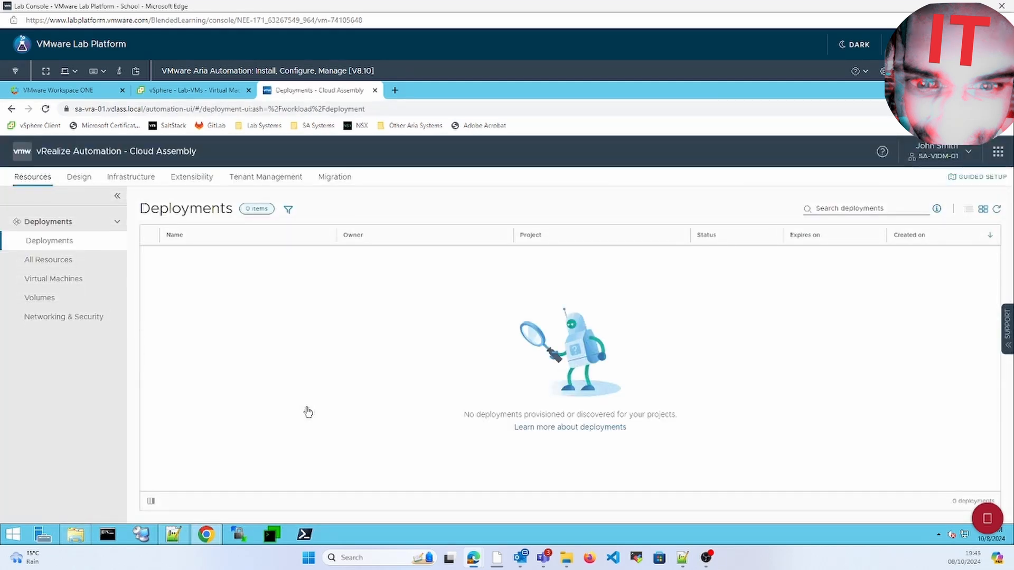
pyautogui.click(82, 178)
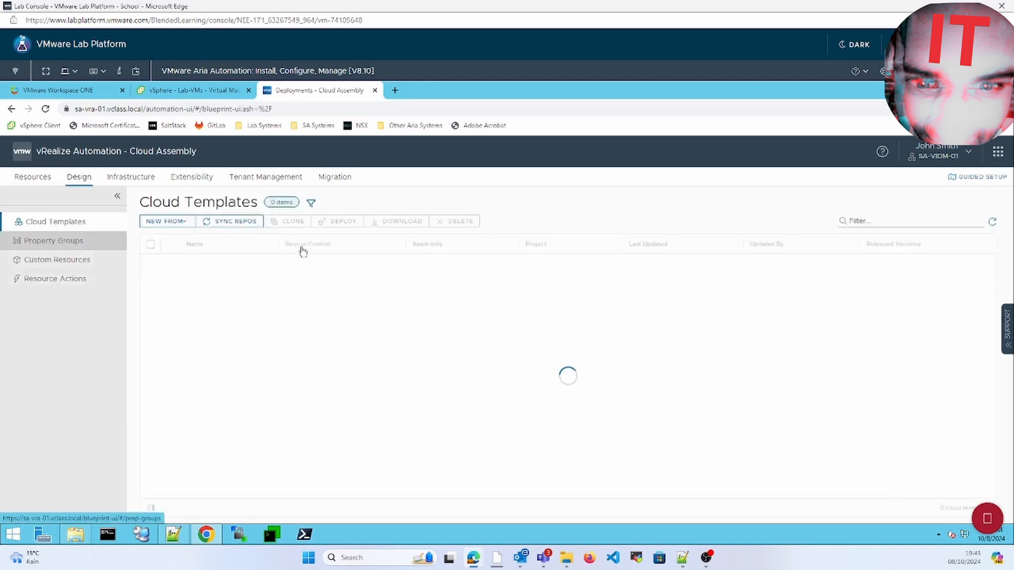
# Step: Create a blank-canvas cloud template named QA-CludConf in the VMW-ENG project
pyautogui.click(189, 222)
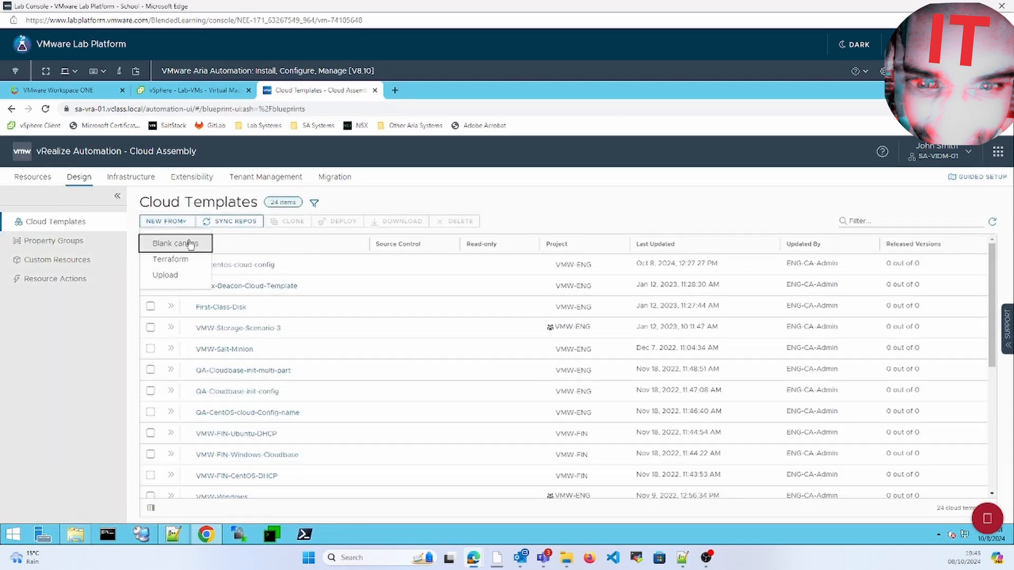
pyautogui.click(190, 244)
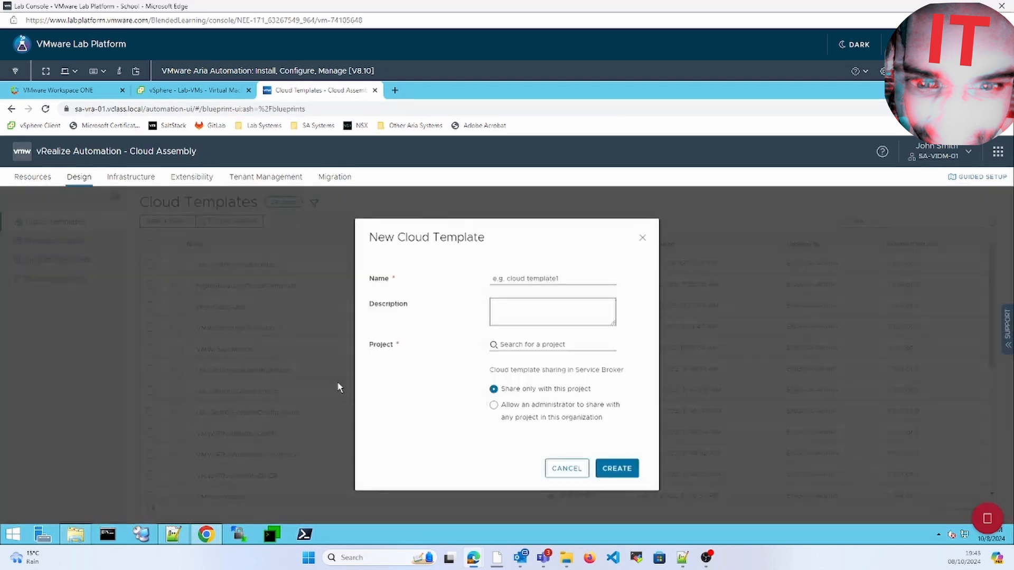
pyautogui.click(549, 278)
pyautogui.write('QA')
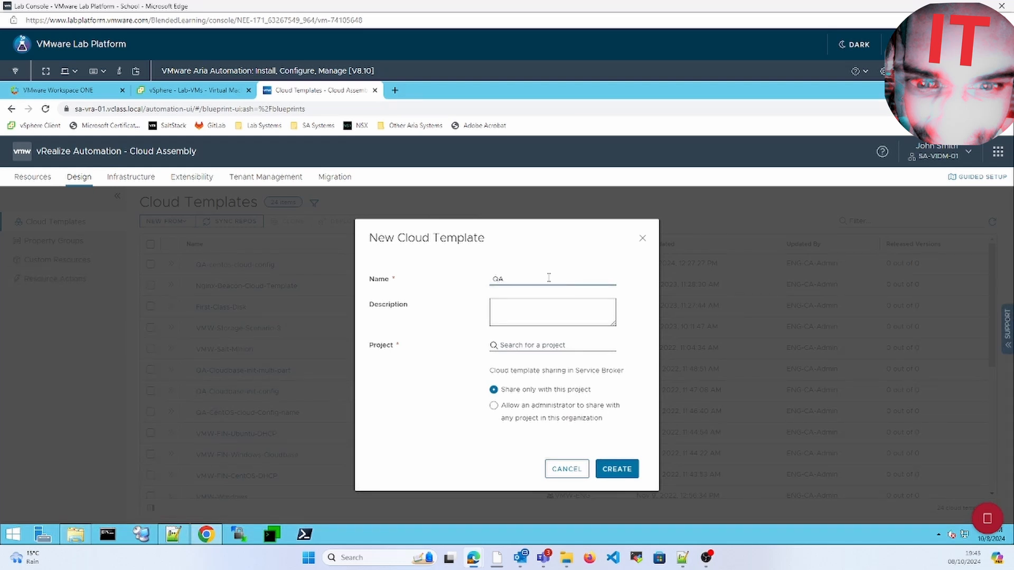
pyautogui.write('-CludConf')
pyautogui.click(533, 344)
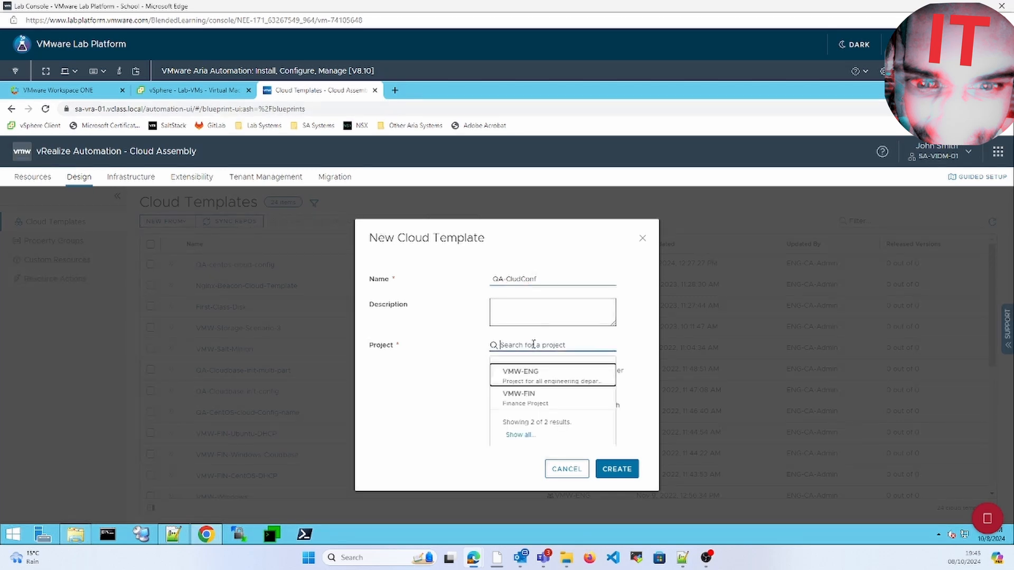
pyautogui.click(530, 395)
pyautogui.click(537, 344)
pyautogui.click(536, 371)
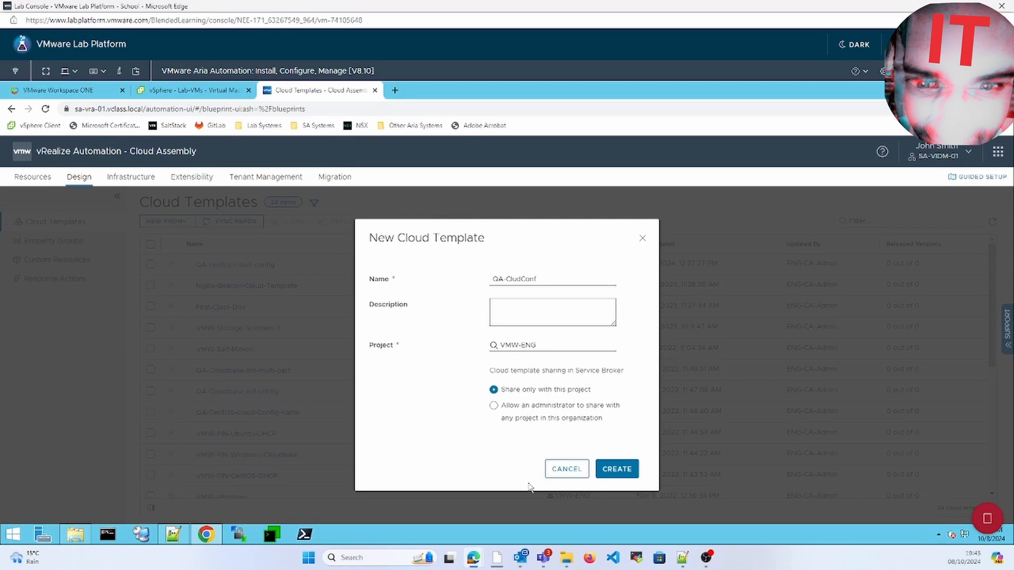
pyautogui.click(617, 469)
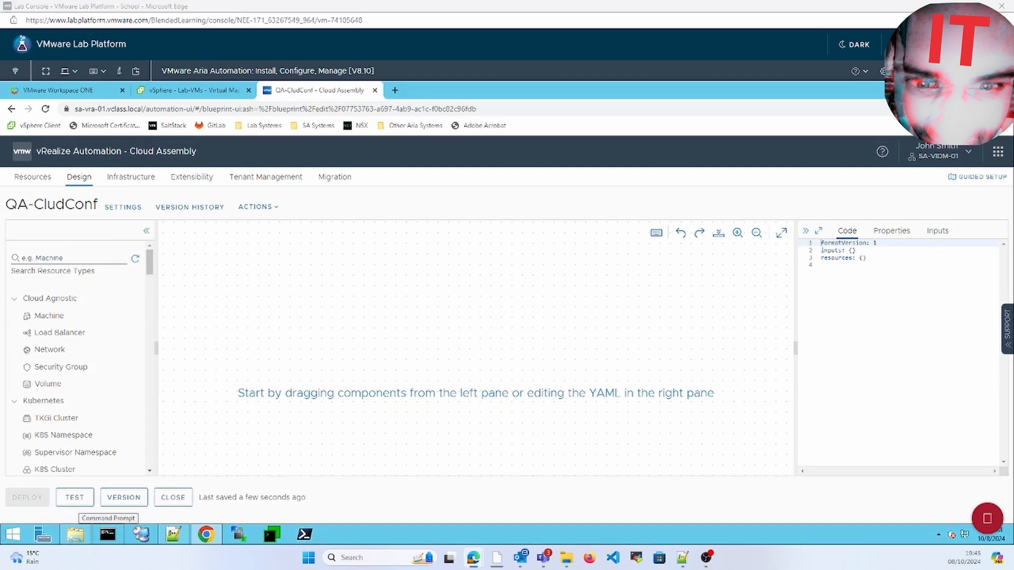
# Step: Maximize the code pane and delete all of the template's existing YAML
pyautogui.click(818, 231)
pyautogui.click(434, 287)
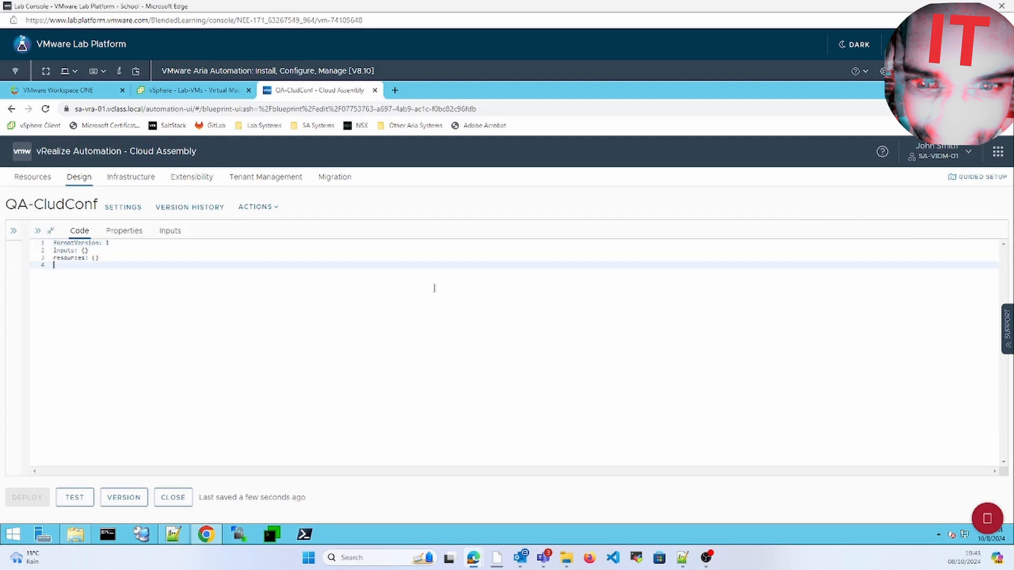
pyautogui.hotkey('ctrl', 'a')
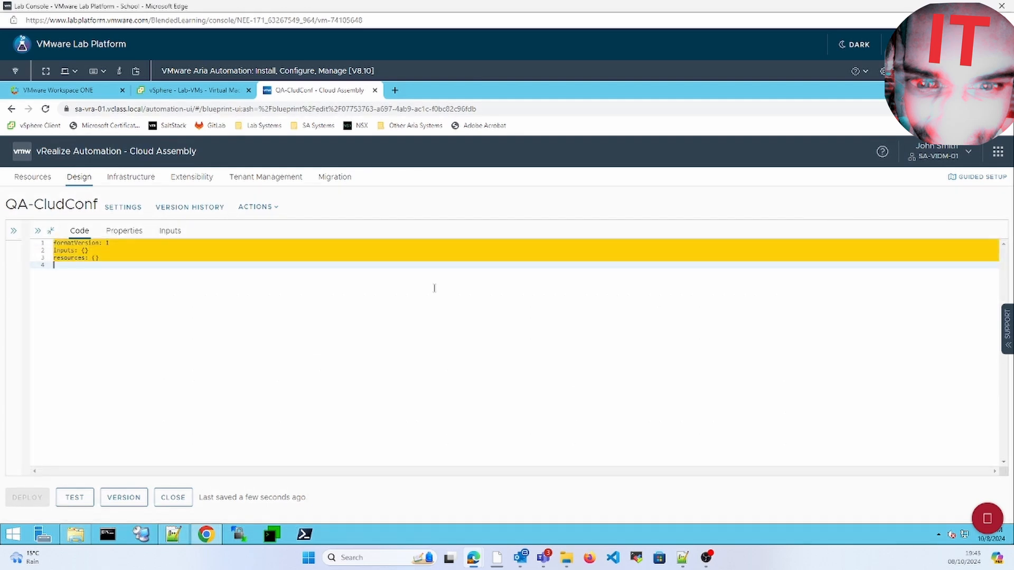
pyautogui.press('Delete')
# Step: Copy the full QA-cloudConfig.yaml text from Notepad++ for the empty template editor
pyautogui.hotkey('alt', 'Tab')
pyautogui.click(52, 126)
pyautogui.hotkey('ctrl', 'a')
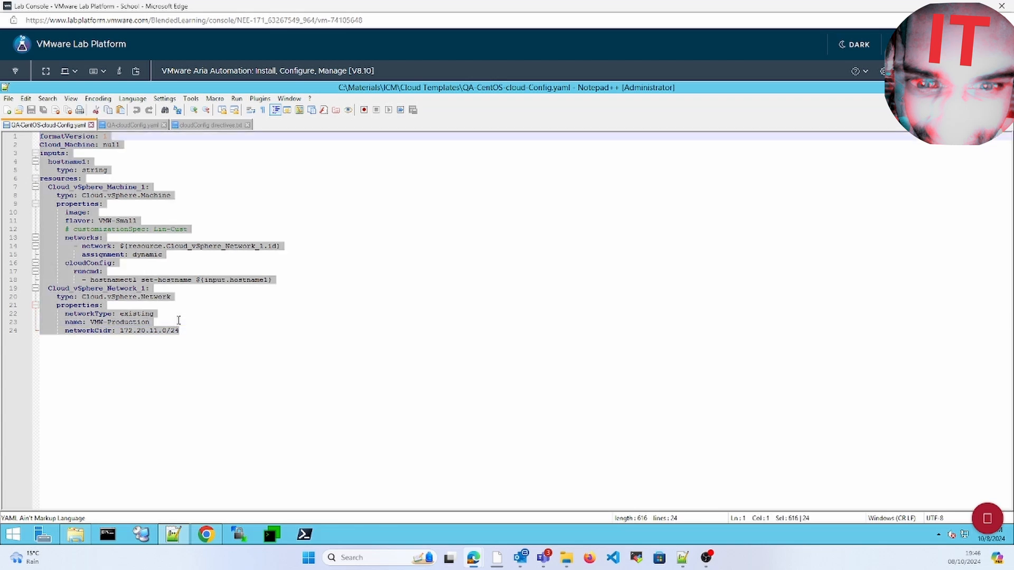
pyautogui.click(136, 126)
pyautogui.hotkey('ctrl', 'a')
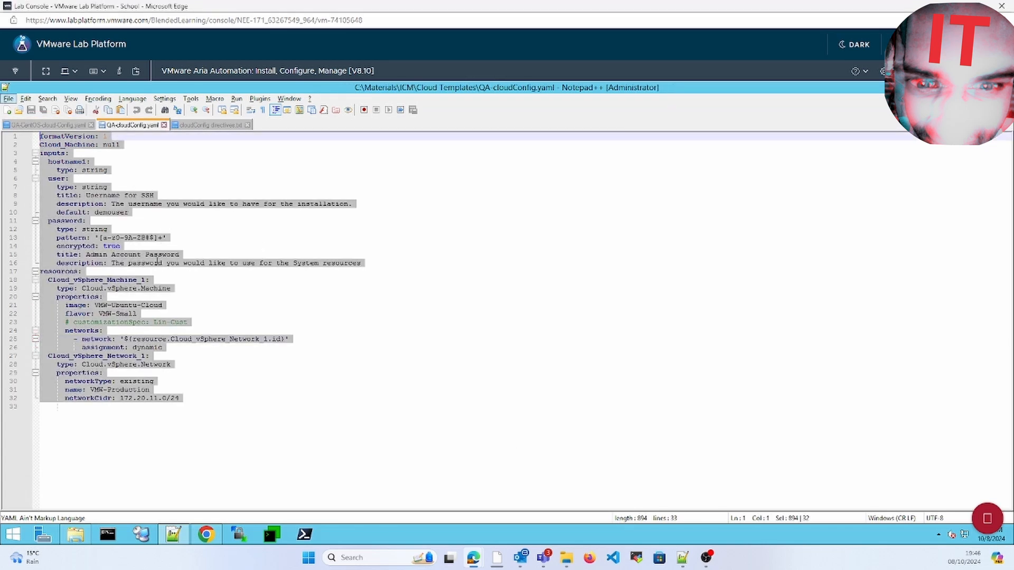
pyautogui.hotkey('alt', 'Tab')
pyautogui.rightClick(175, 345)
# Step: Paste the YAML into QA-CludConf and check the resulting canvas diagram
pyautogui.click(207, 410)
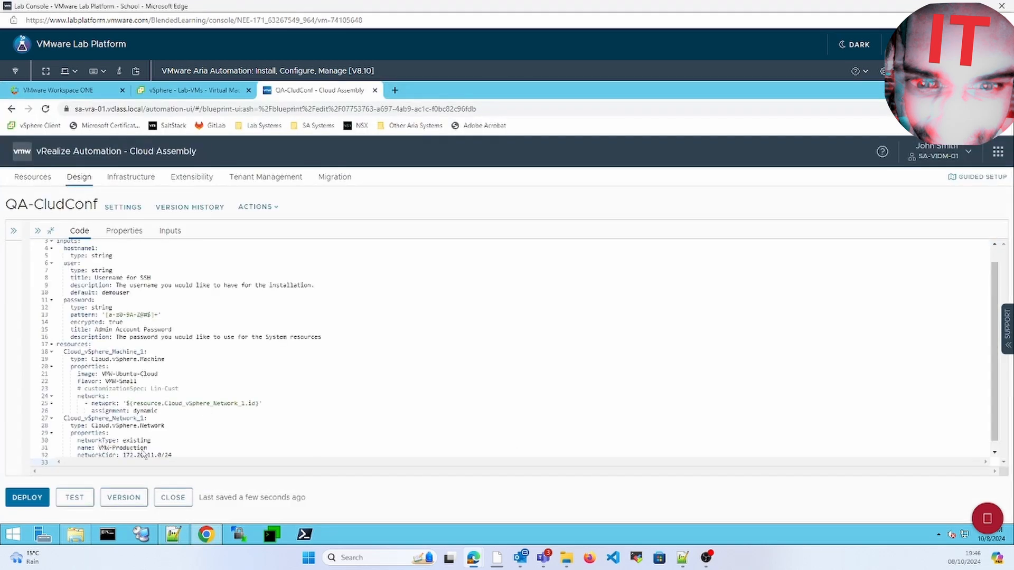
pyautogui.click(37, 231)
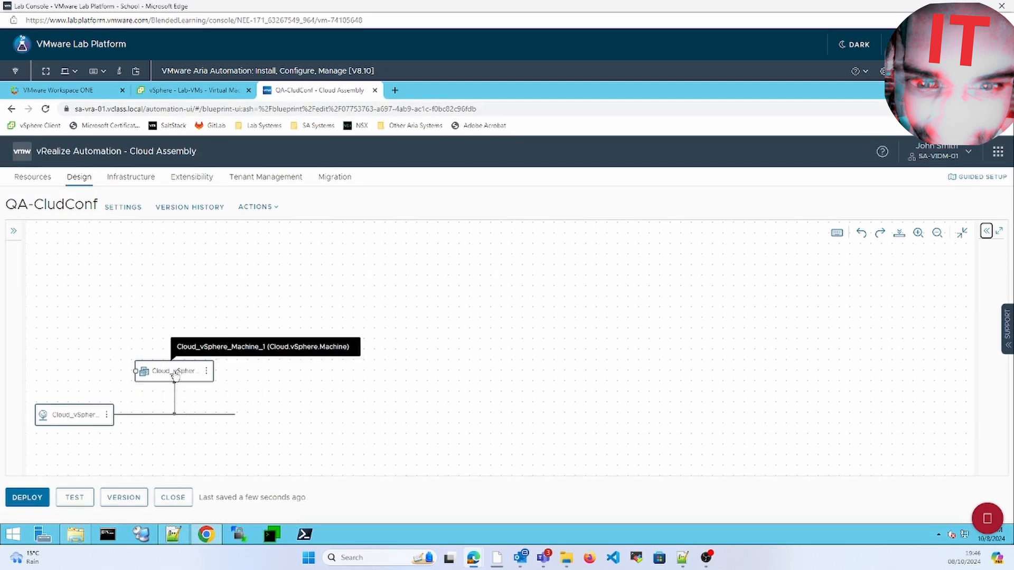
pyautogui.click(986, 232)
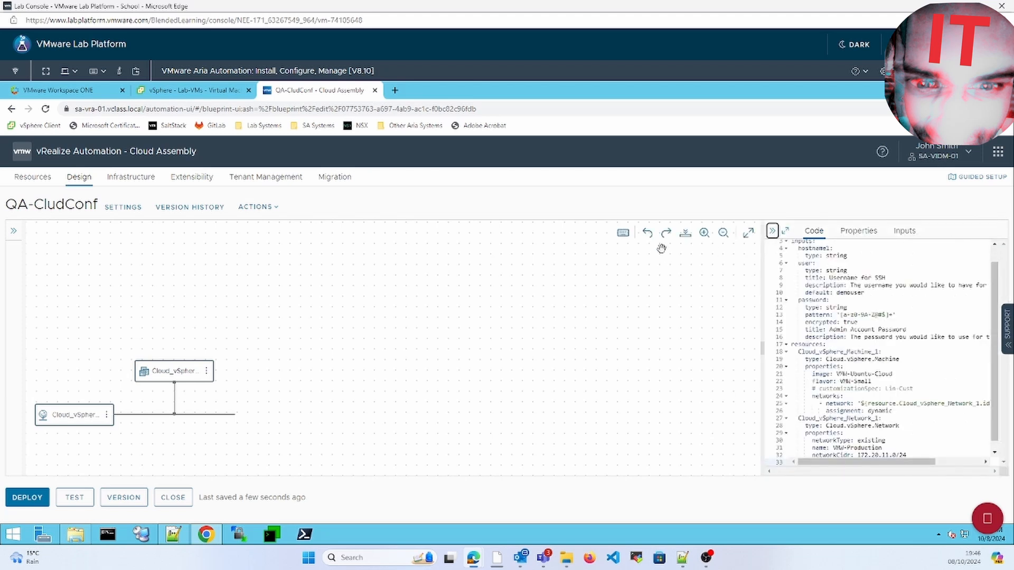
pyautogui.click(787, 232)
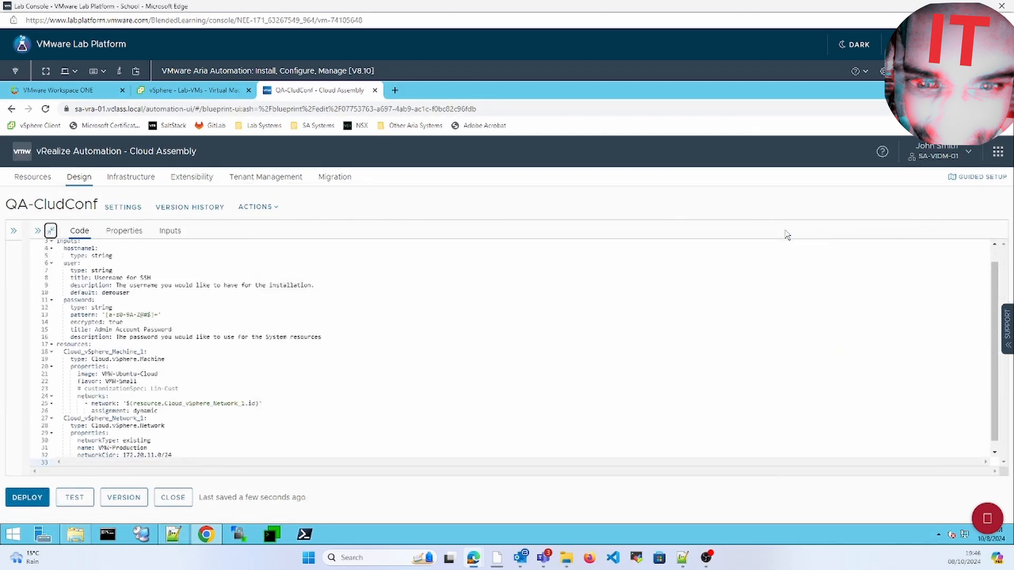
# Step: Review the pasted hostname, user and password input definitions and their type suggestions
pyautogui.click(346, 346)
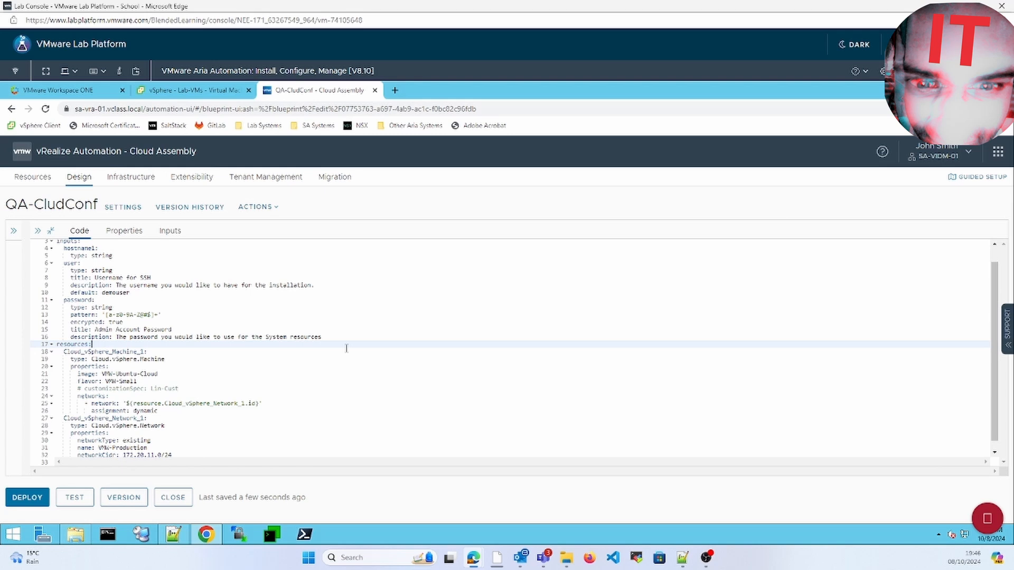
pyautogui.press('Up')
pyautogui.press('Up')
pyautogui.press('Up')
pyautogui.press('Up')
pyautogui.press('Up')
pyautogui.press('Up')
pyautogui.press('Up')
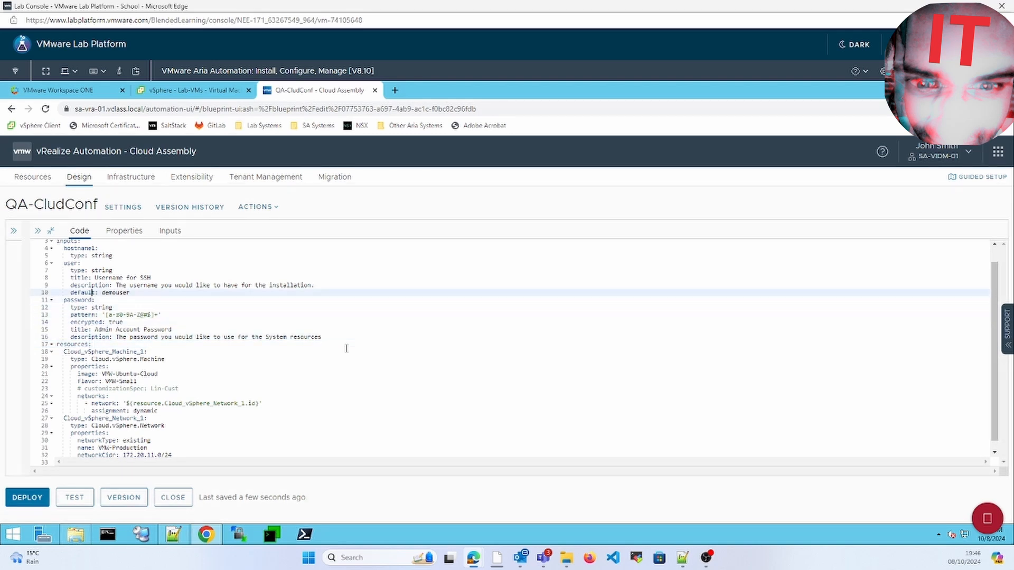
pyautogui.press('Up')
pyautogui.press('Up')
pyautogui.press('Up')
pyautogui.hotkey('ctrl', 'space')
pyautogui.press('Up')
pyautogui.press('Up')
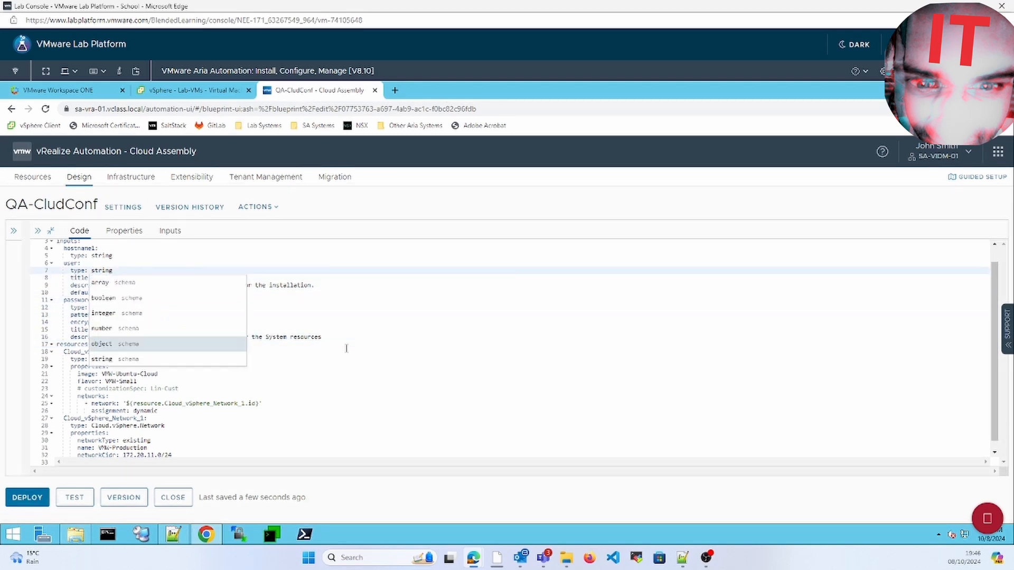
pyautogui.press('Up')
pyautogui.press('Up')
pyautogui.click(478, 326)
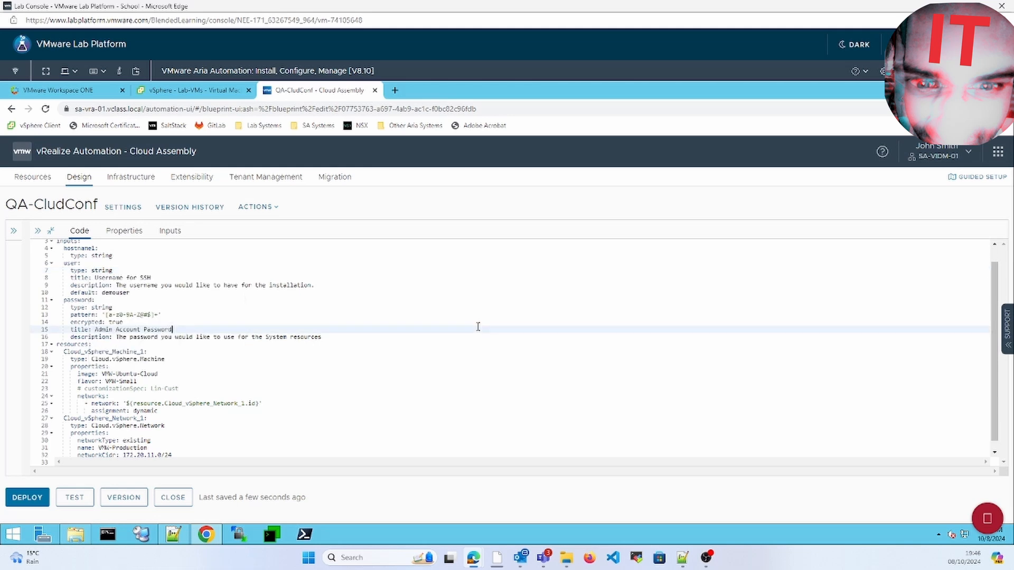
# Step: Check the machine's image and flavor lines down to the last line 33
pyautogui.press('Down')
pyautogui.press('Down')
pyautogui.press('Down')
pyautogui.press('Down')
pyautogui.press('Down')
pyautogui.press('Down')
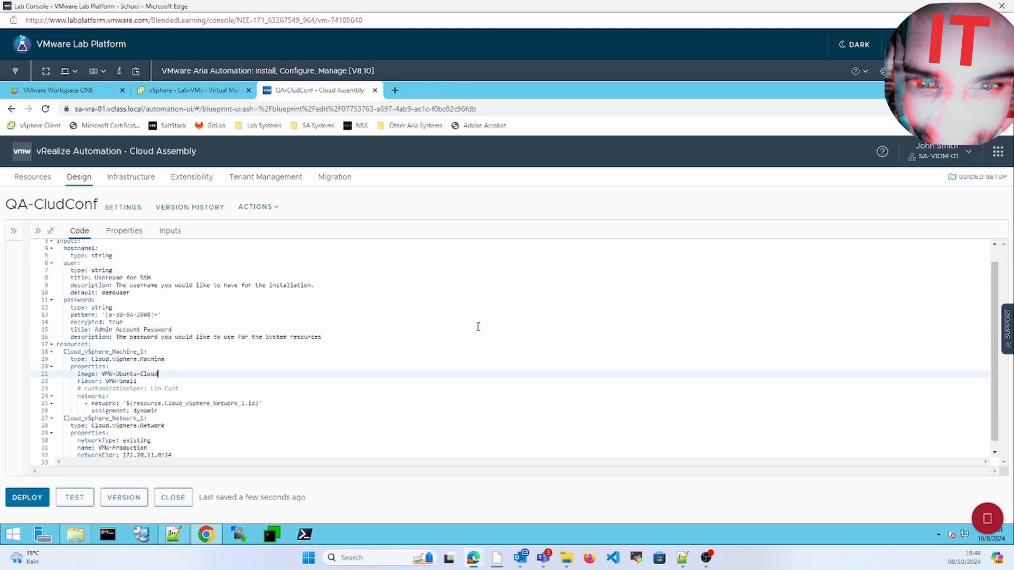
pyautogui.hotkey('ctrl', 'End')
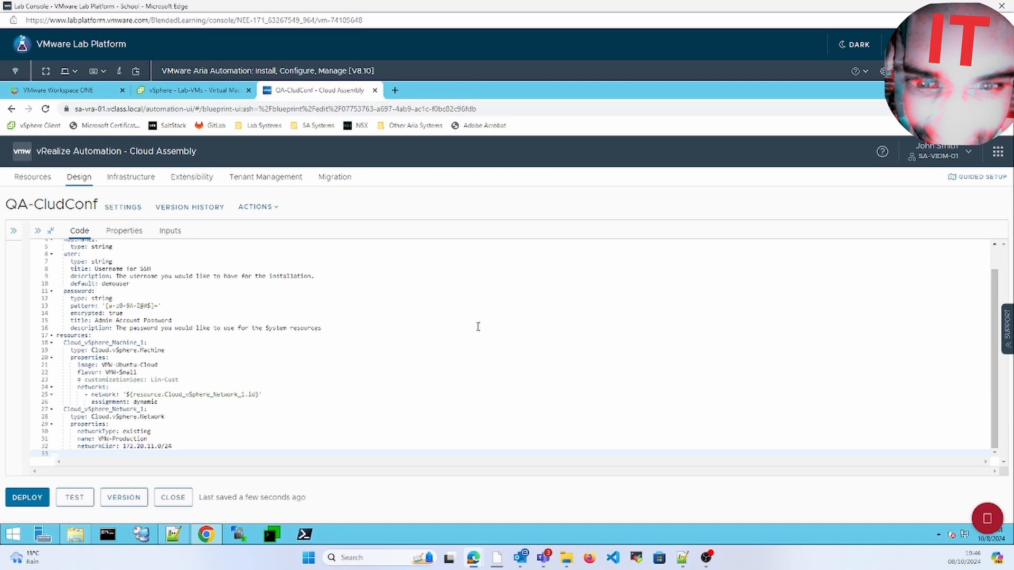
pyautogui.press('Up')
pyautogui.press('Up')
pyautogui.press('Up')
pyautogui.press('Up')
pyautogui.press('Up')
pyautogui.press('Up')
pyautogui.press('Up')
pyautogui.press('Up')
pyautogui.press('Up')
pyautogui.press('Up')
pyautogui.press('Up')
pyautogui.press('Up')
pyautogui.press('Up')
pyautogui.press('Up')
pyautogui.press('Up')
pyautogui.press('Up')
pyautogui.press('Up')
pyautogui.press('Up')
pyautogui.press('Up')
pyautogui.press('Up')
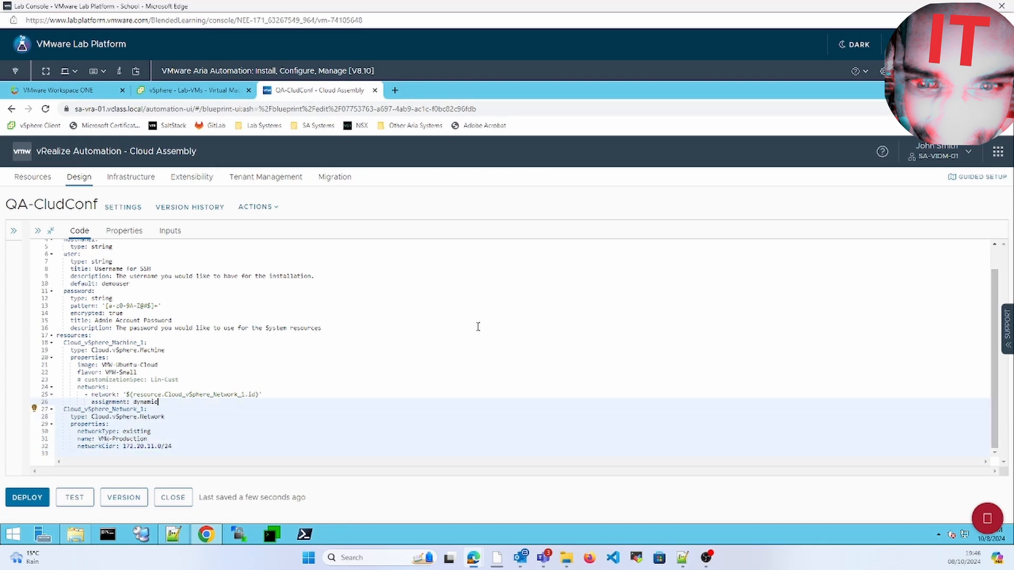
pyautogui.press('Down')
pyautogui.press('Down')
pyautogui.press('Down')
pyautogui.press('Down')
pyautogui.press('Down')
pyautogui.press('Down')
pyautogui.press('Down')
pyautogui.press('Down')
pyautogui.press('Down')
pyautogui.press('Down')
pyautogui.press('Down')
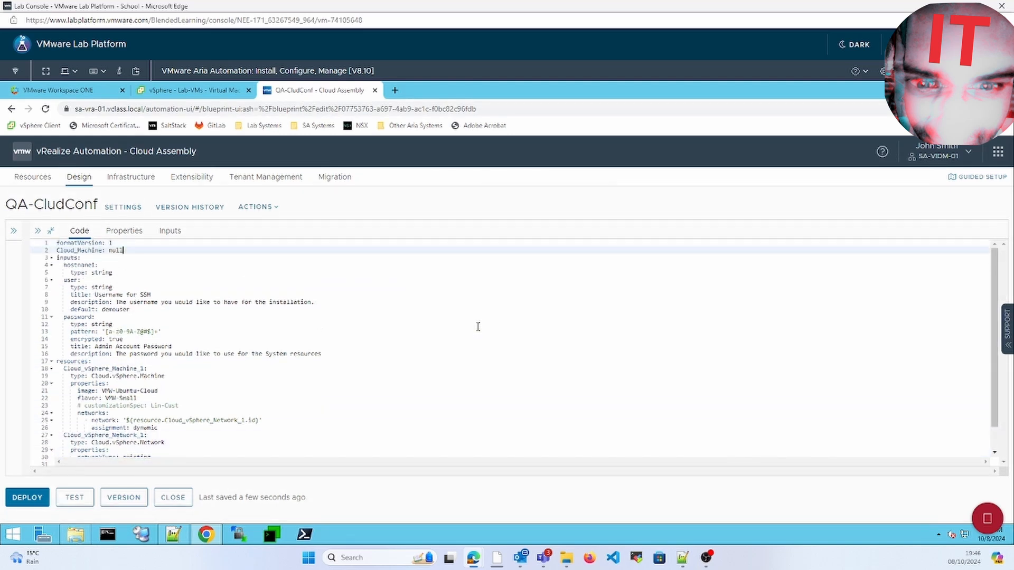
pyautogui.press('End')
pyautogui.press('Down')
pyautogui.press('Down')
pyautogui.press('Down')
pyautogui.press('Down')
pyautogui.press('Down')
pyautogui.press('Down')
pyautogui.press('Down')
pyautogui.press('Down')
pyautogui.press('Down')
pyautogui.press('Down')
pyautogui.press('Down')
pyautogui.press('Down')
pyautogui.press('Down')
pyautogui.press('Down')
pyautogui.press('Down')
pyautogui.press('Down')
pyautogui.press('Down')
pyautogui.press('Down')
pyautogui.press('Down')
pyautogui.press('Down')
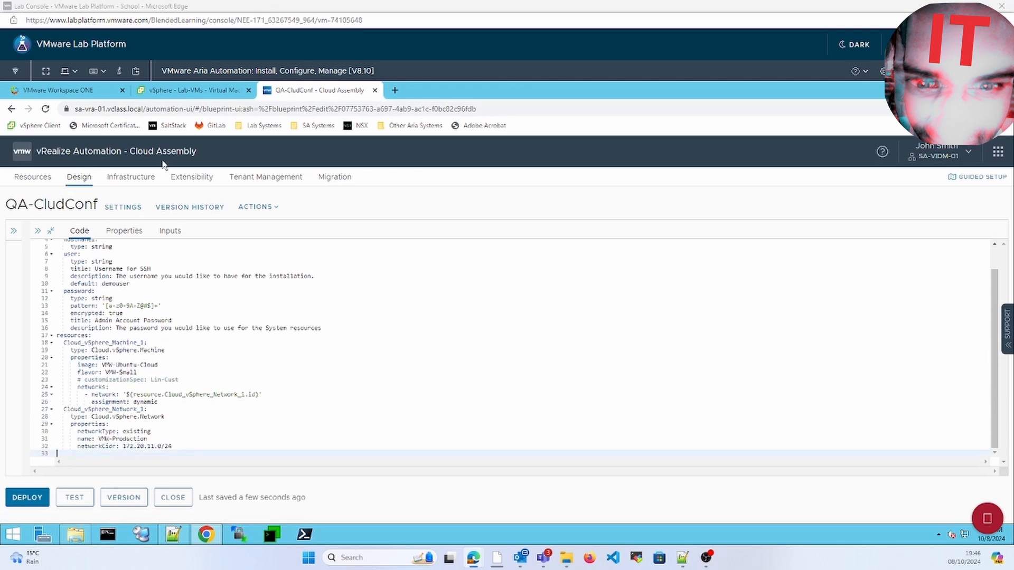
# Step: Select the vSphere machine on the canvas and show its properties in a widened panel
pyautogui.click(124, 231)
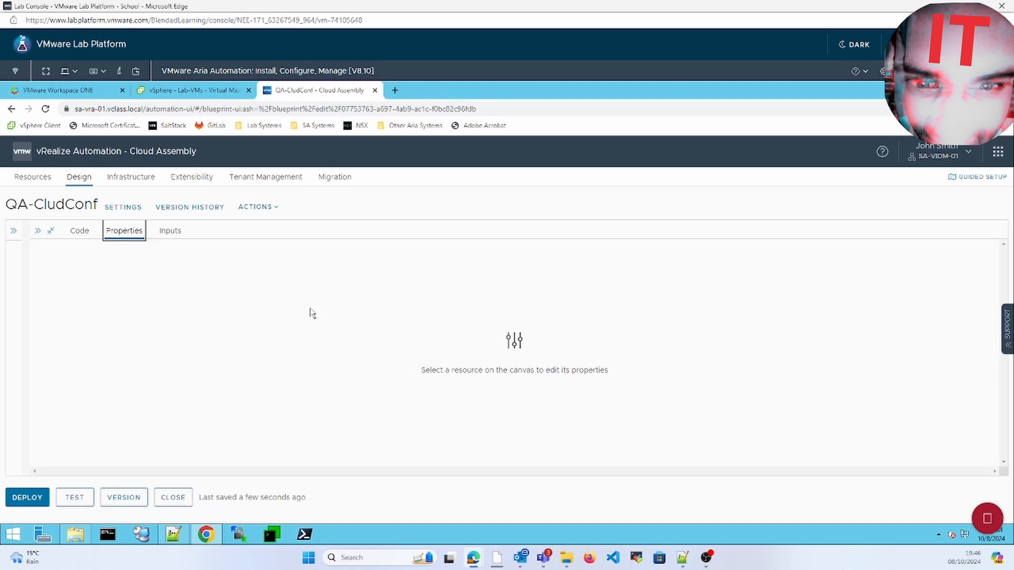
pyautogui.click(505, 312)
pyautogui.click(36, 232)
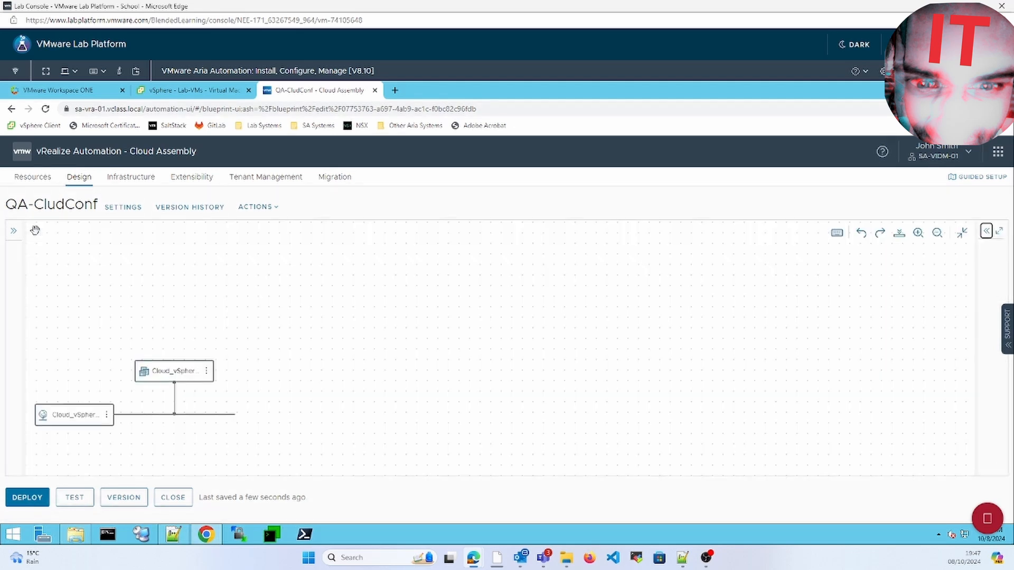
pyautogui.click(190, 377)
pyautogui.moveTo(478, 384); pyautogui.dragTo(557, 382)
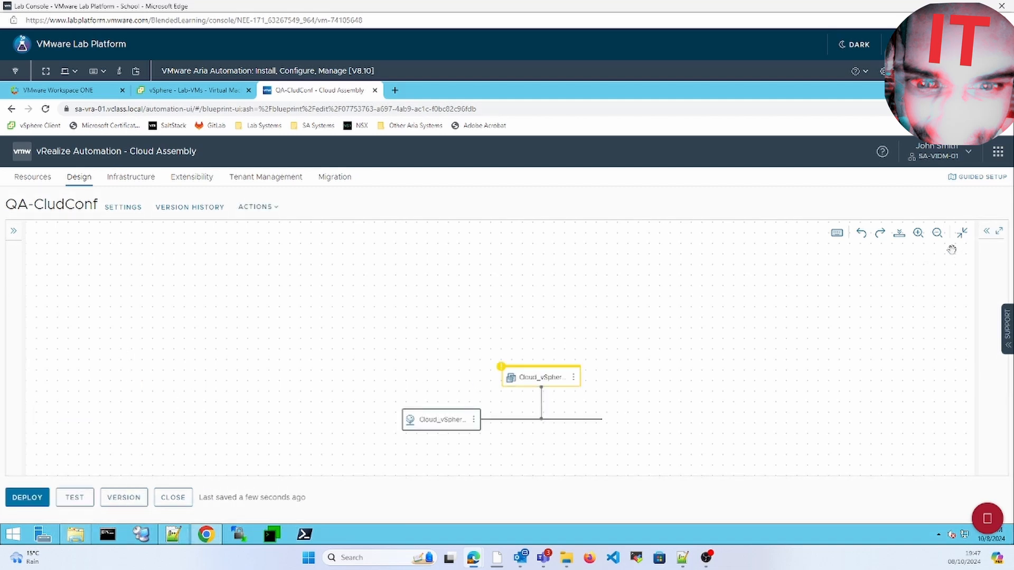
pyautogui.click(984, 233)
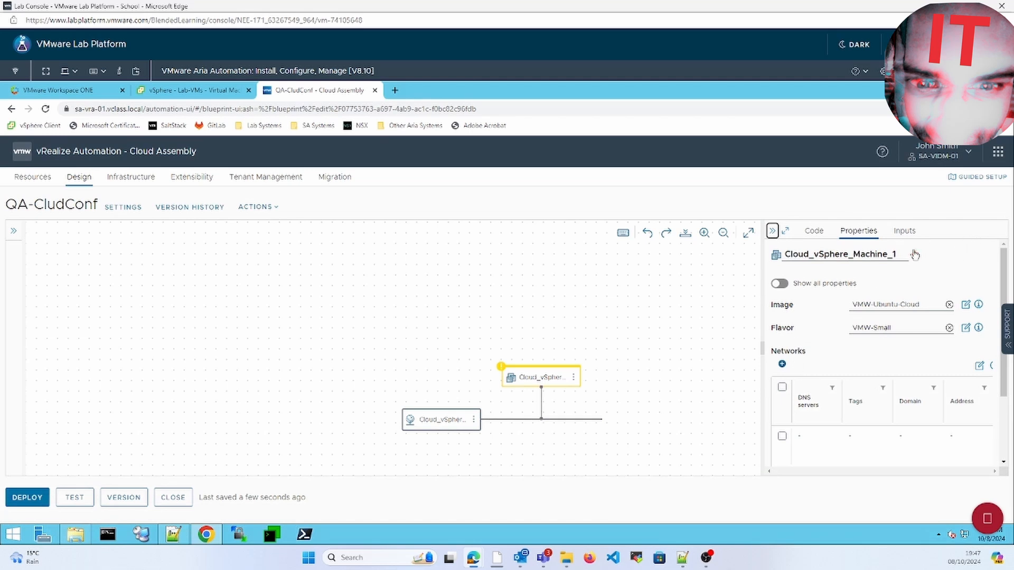
pyautogui.click(785, 233)
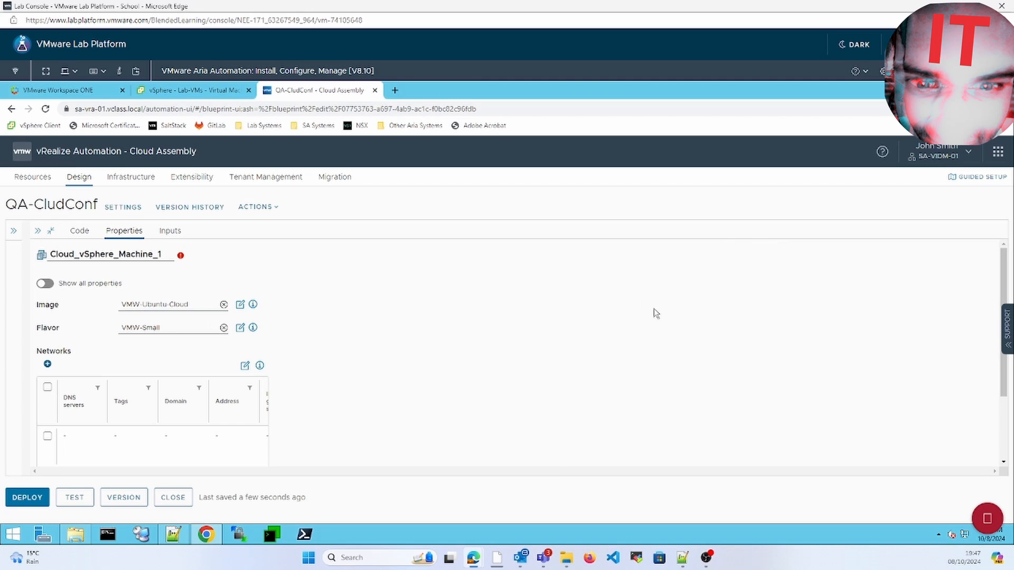
# Step: Show all machine properties, find the empty Cloud Config field via a 'cloud' search, then go to Notepad++
pyautogui.hotkey('ctrl', 'f')
pyautogui.write('cl')
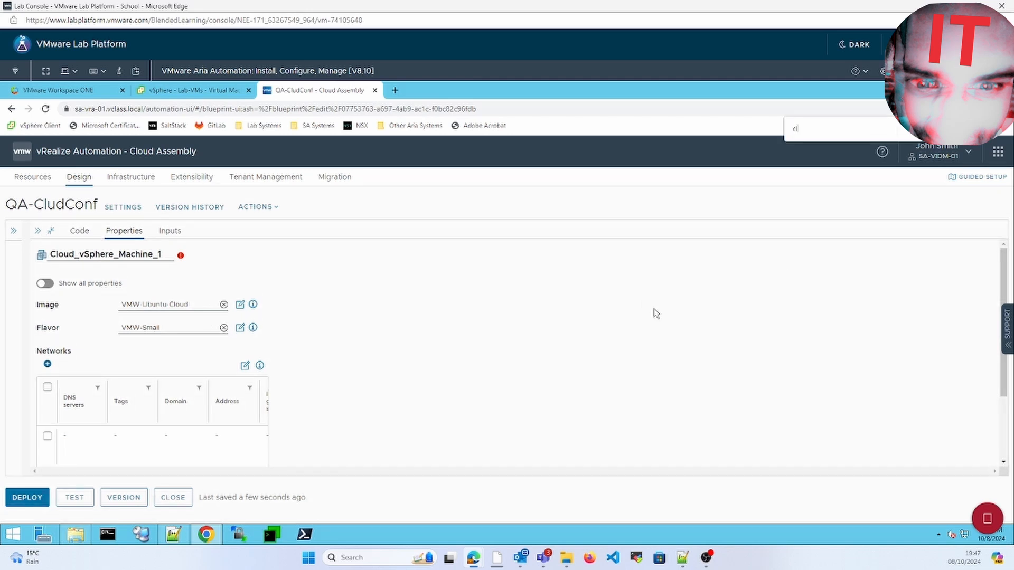
pyautogui.write('oud:')
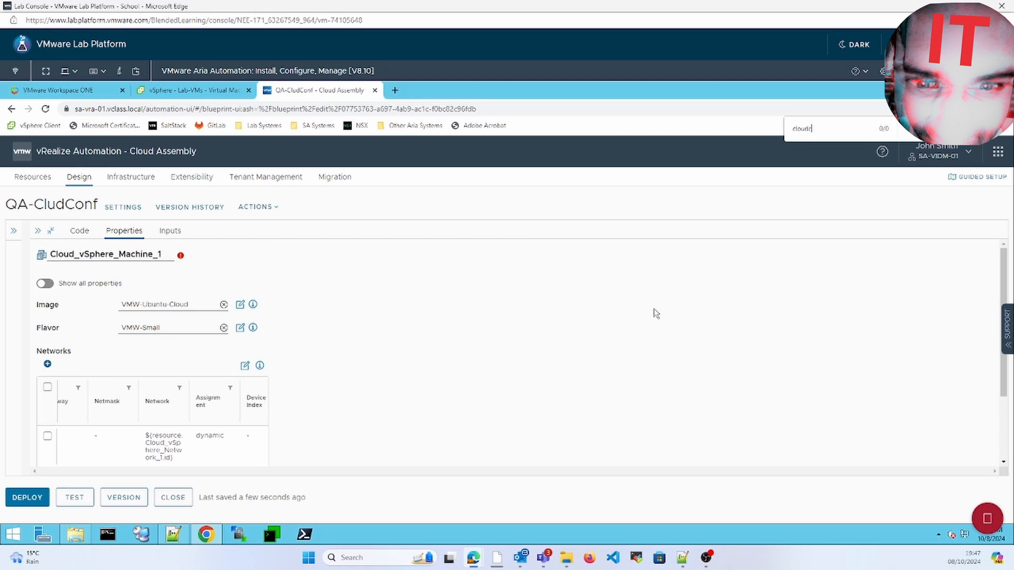
pyautogui.press('BackSpace')
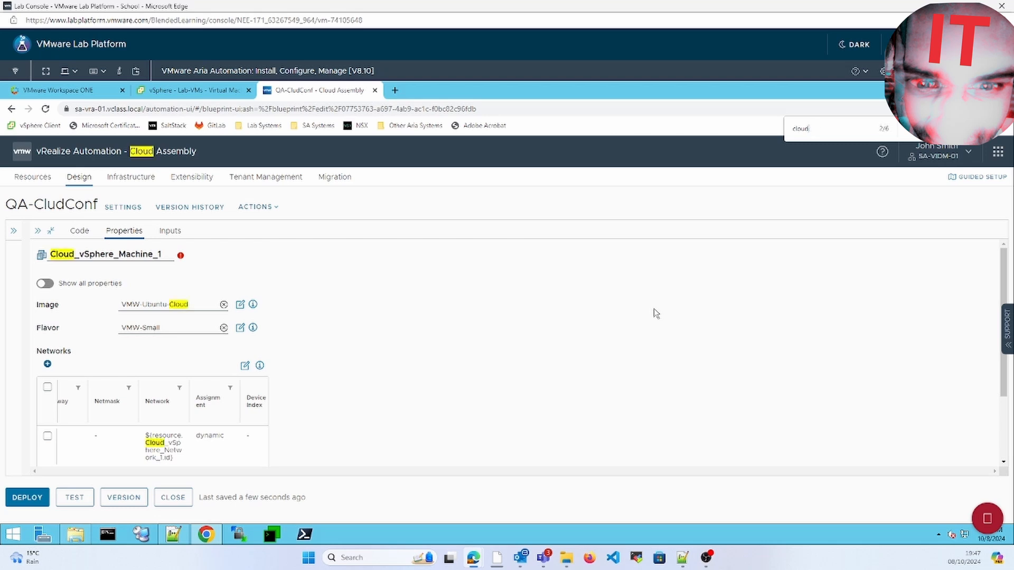
pyautogui.press('Return')
pyautogui.press('Return')
pyautogui.press('Return')
pyautogui.press('Return')
pyautogui.click(1002, 439)
pyautogui.moveTo(1002, 438); pyautogui.dragTo(1008, 309)
pyautogui.click(46, 283)
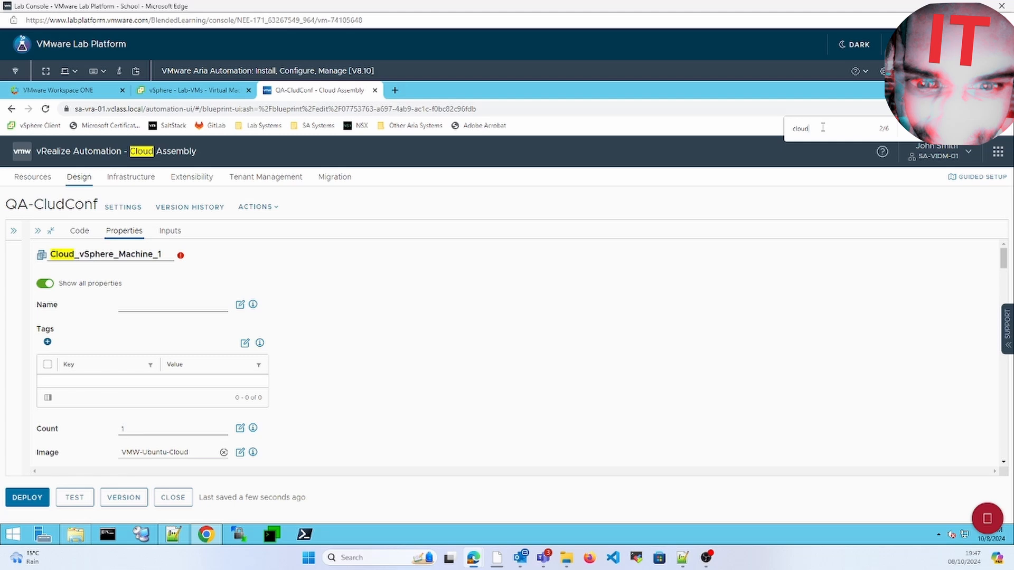
pyautogui.press('Return')
pyautogui.press('Return')
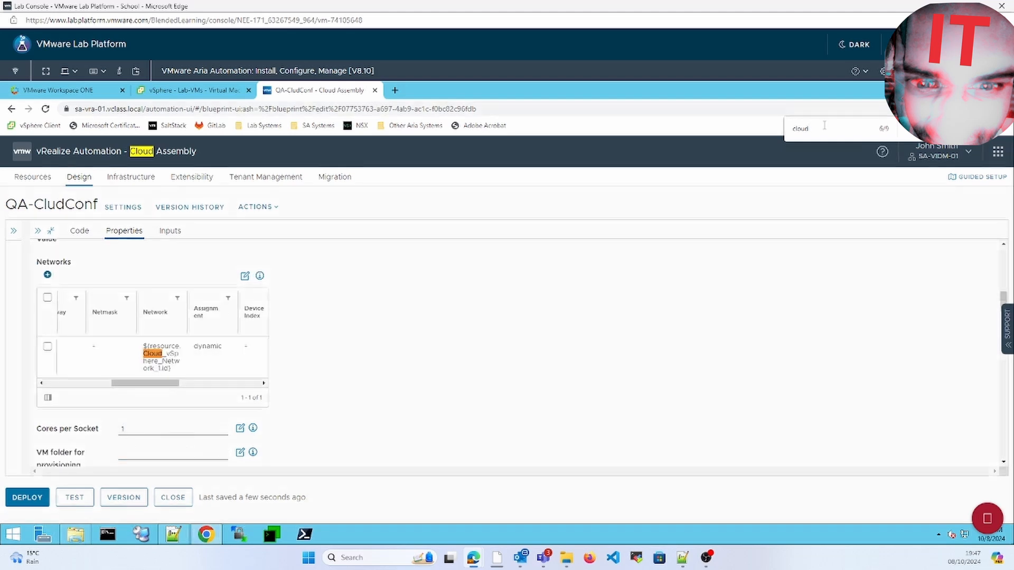
pyautogui.press('Return')
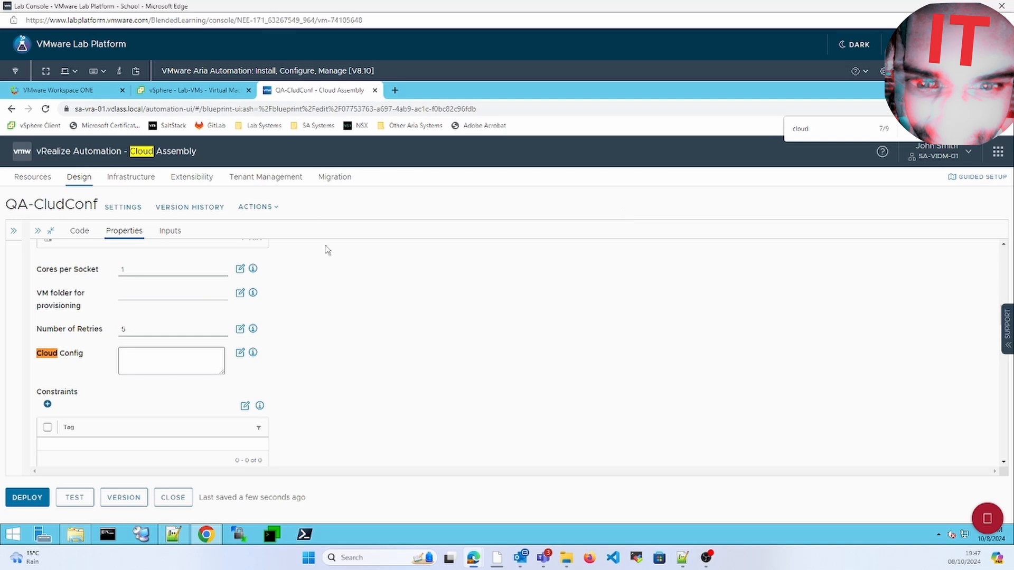
pyautogui.click(171, 364)
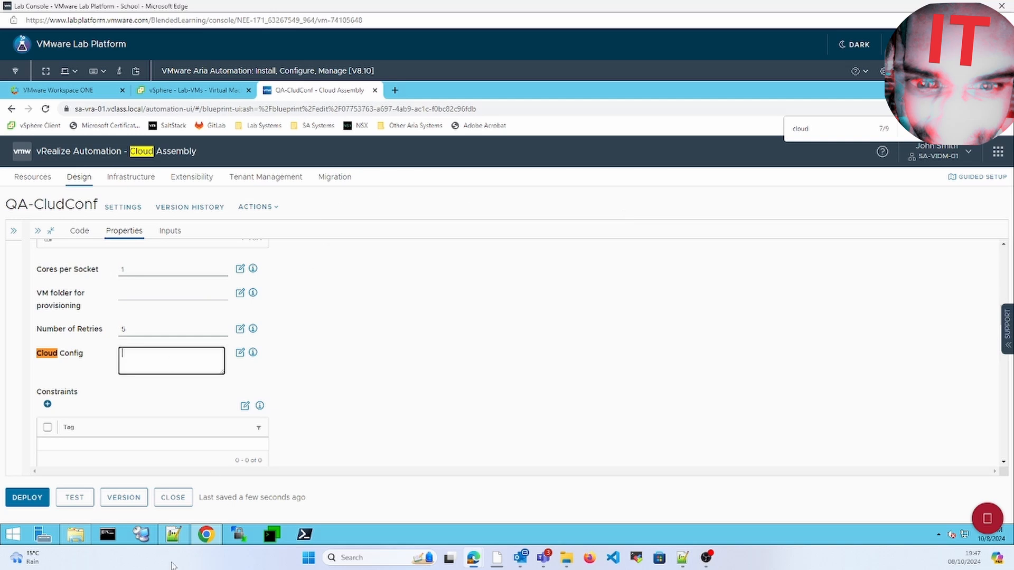
pyautogui.click(173, 535)
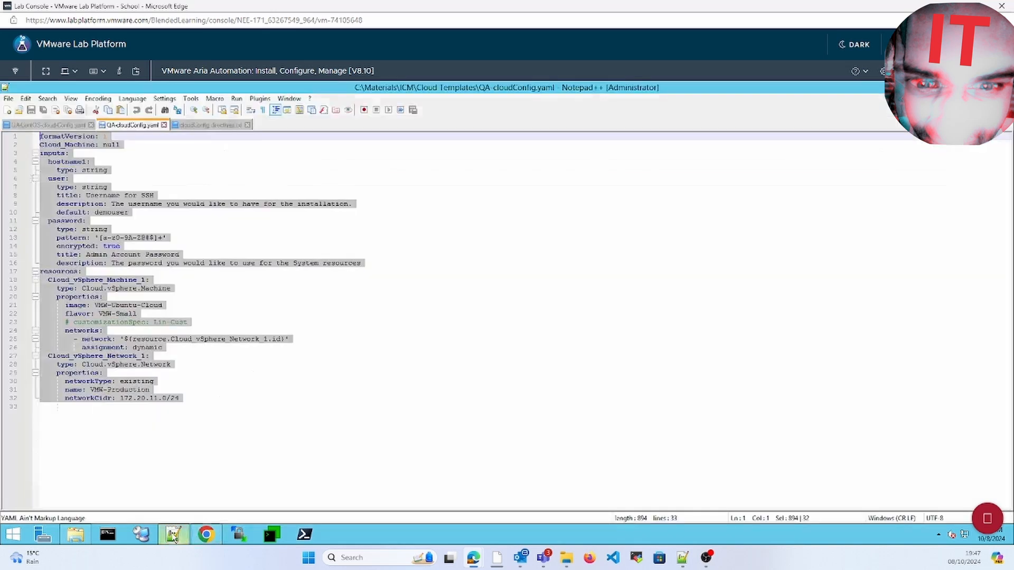
# Step: Review and copy the entire cloudConfig directives.txt text in Notepad++
pyautogui.click(211, 125)
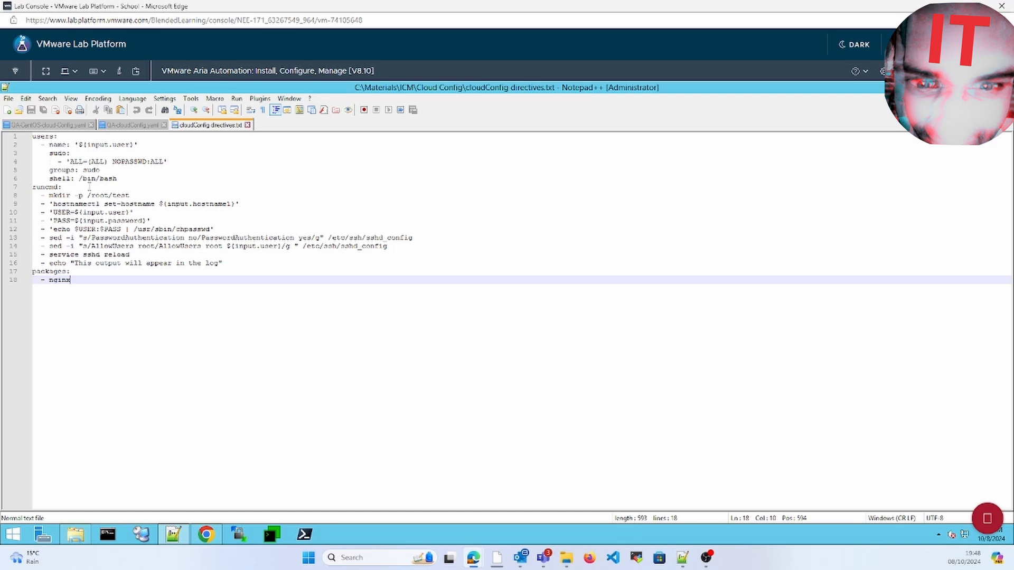
pyautogui.moveTo(87, 145); pyautogui.dragTo(112, 153)
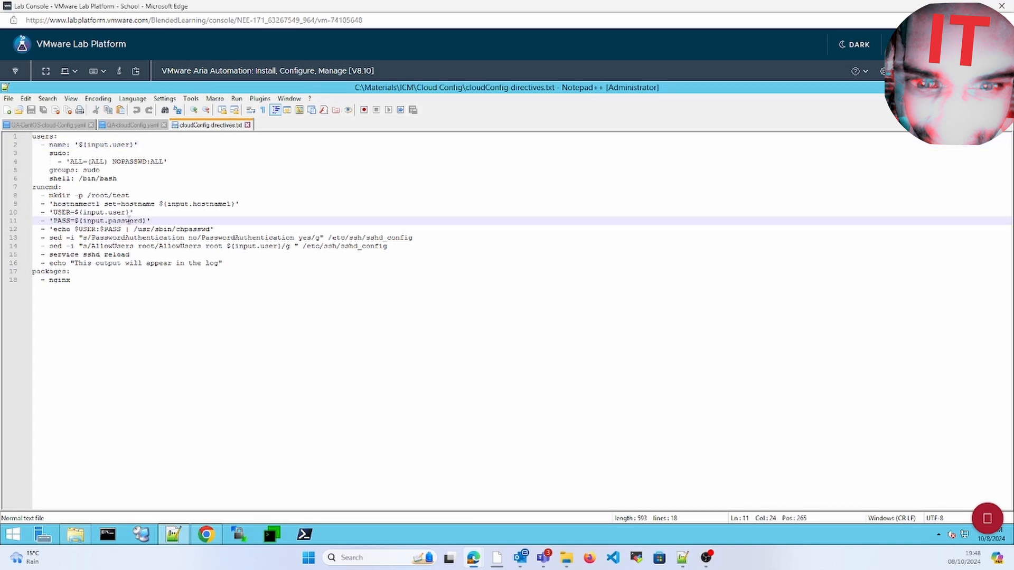
pyautogui.doubleClick(128, 221)
pyautogui.moveTo(79, 282); pyautogui.dragTo(49, 263)
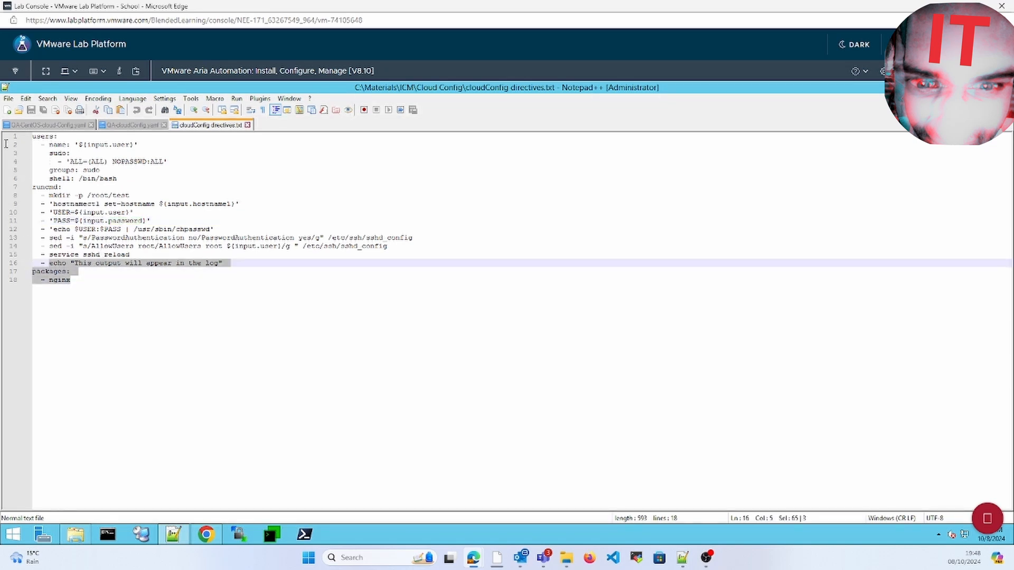
pyautogui.moveTo(6, 144); pyautogui.dragTo(21, 83)
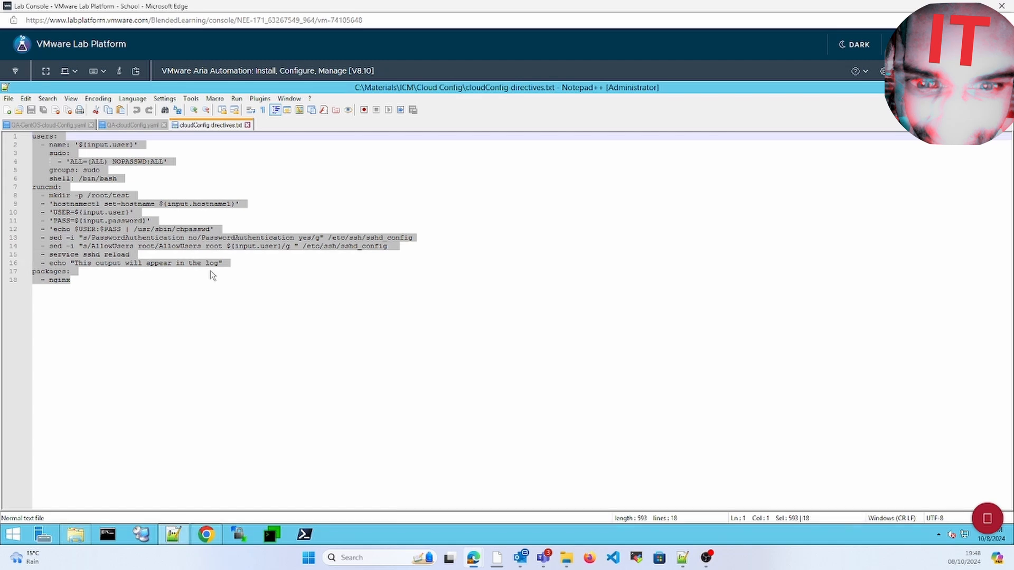
pyautogui.rightClick(110, 209)
pyautogui.click(135, 228)
# Step: Paste the directives into the machine's Cloud Config property and view the template code
pyautogui.click(206, 534)
pyautogui.rightClick(150, 354)
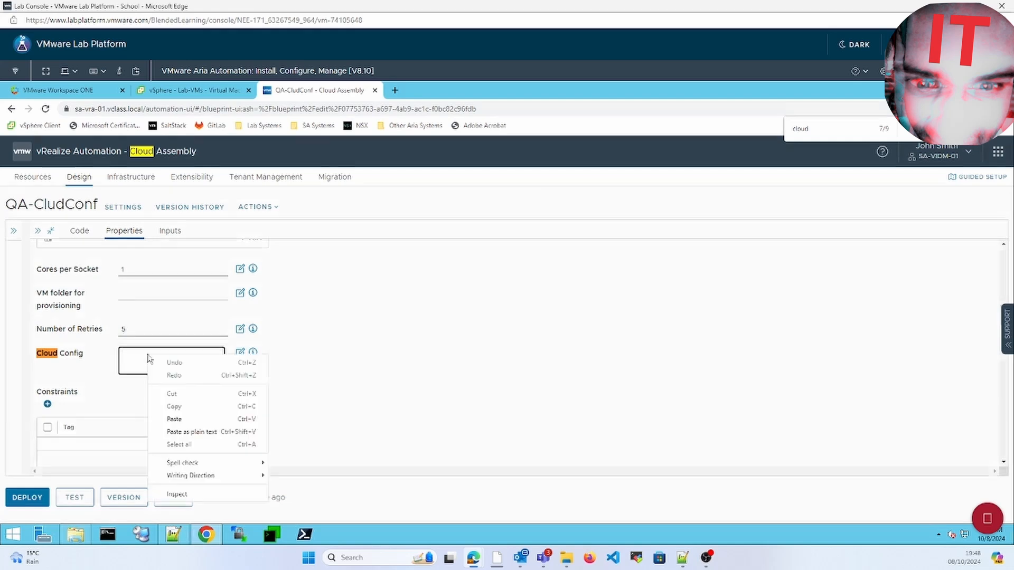
pyautogui.click(177, 421)
pyautogui.click(76, 231)
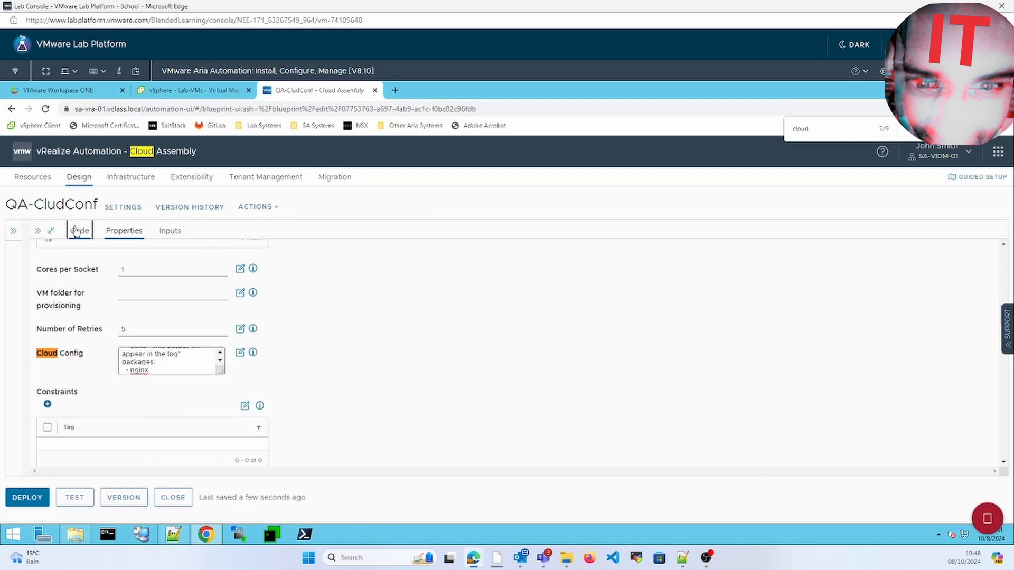
# Step: Delete the storage and saltConfiguration blocks from the template code starting at line 27
pyautogui.click(264, 399)
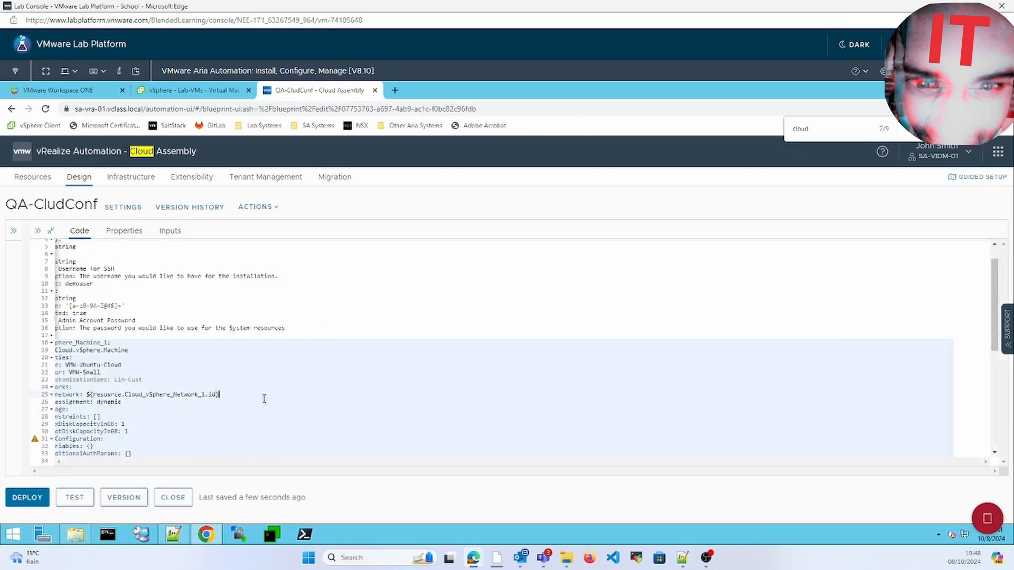
pyautogui.press('Right')
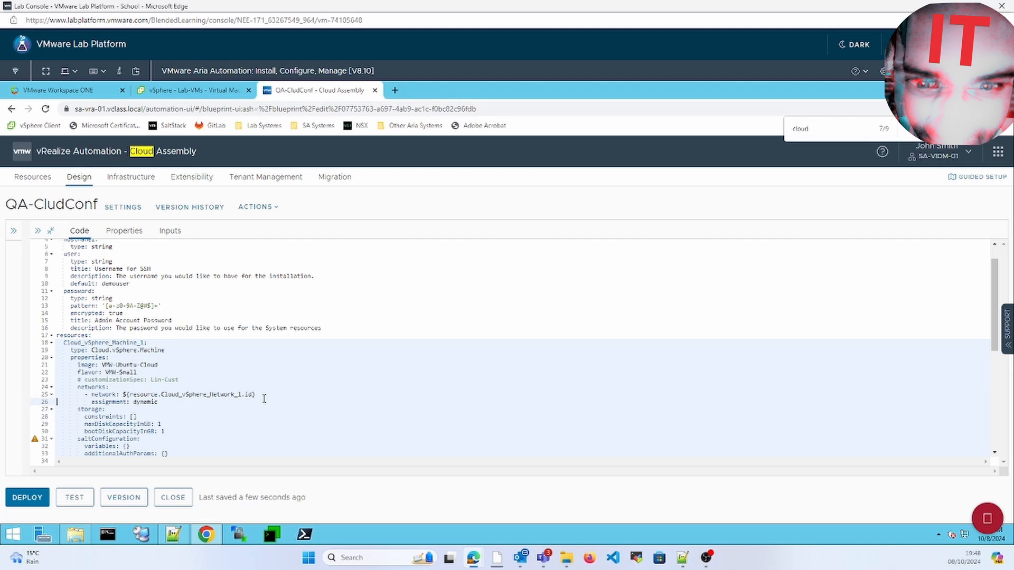
pyautogui.press('Down')
pyautogui.hotkey('shift', 'Down')
pyautogui.hotkey('shift', 'Down')
pyautogui.hotkey('shift', 'Down')
pyautogui.hotkey('shift', 'Down')
pyautogui.hotkey('shift', 'Down')
pyautogui.hotkey('shift', 'Down')
pyautogui.hotkey('shift', 'Down')
pyautogui.hotkey('shift', 'Down')
pyautogui.hotkey('shift', 'Down')
pyautogui.hotkey('shift', 'Down')
pyautogui.hotkey('shift', 'Down')
pyautogui.hotkey('shift', 'Down')
pyautogui.hotkey('shift', 'Down')
pyautogui.hotkey('shift', 'Down')
pyautogui.hotkey('shift', 'Down')
pyautogui.hotkey('shift', 'Down')
pyautogui.hotkey('shift', 'Down')
pyautogui.hotkey('shift', 'Down')
pyautogui.hotkey('shift', 'Down')
pyautogui.hotkey('shift', 'Down')
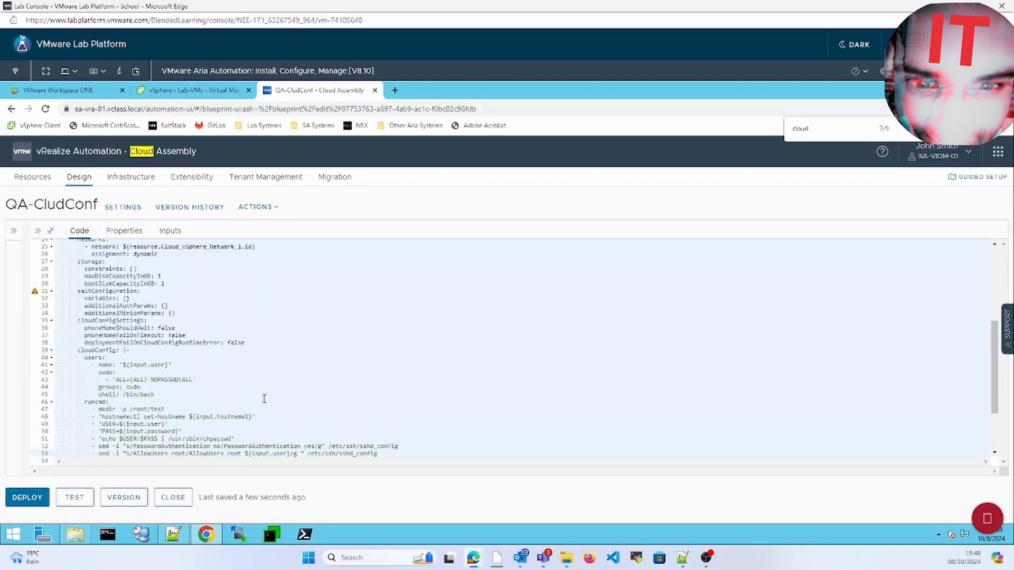
pyautogui.hotkey('shift', 'Up')
pyautogui.hotkey('shift', 'Up')
pyautogui.hotkey('shift', 'Up')
pyautogui.hotkey('shift', 'Up')
pyautogui.hotkey('shift', 'Up')
pyautogui.hotkey('shift', 'Up')
pyautogui.hotkey('shift', 'Up')
pyautogui.hotkey('shift', 'Up')
pyautogui.hotkey('shift', 'Up')
pyautogui.hotkey('shift', 'Up')
pyautogui.hotkey('shift', 'Up')
pyautogui.hotkey('shift', 'Up')
pyautogui.hotkey('shift', 'Up')
pyautogui.hotkey('shift', 'Up')
pyautogui.hotkey('shift', 'Up')
pyautogui.hotkey('shift', 'Up')
pyautogui.hotkey('shift', 'Up')
pyautogui.hotkey('shift', 'Up')
pyautogui.hotkey('shift', 'Up')
pyautogui.hotkey('shift', 'Up')
pyautogui.hotkey('shift', 'Up')
pyautogui.hotkey('shift', 'Up')
pyautogui.hotkey('shift', 'Up')
pyautogui.hotkey('shift', 'Up')
pyautogui.hotkey('shift', 'Up')
pyautogui.hotkey('shift', 'Up')
pyautogui.hotkey('shift', 'Up')
pyautogui.hotkey('shift', 'Up')
pyautogui.hotkey('shift', 'Up')
pyautogui.hotkey('shift', 'Up')
pyautogui.hotkey('shift', 'Up')
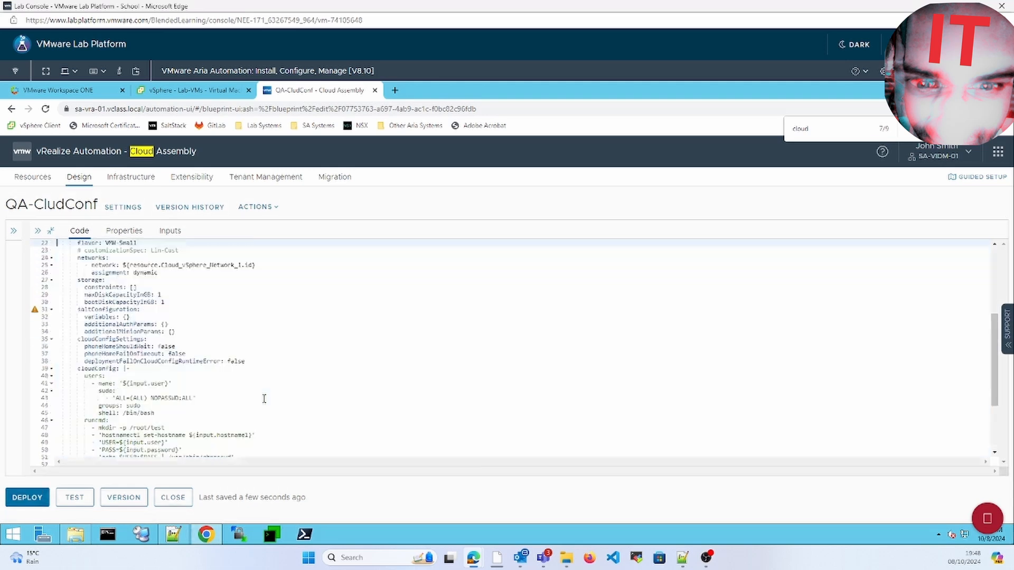
pyautogui.press('Down')
pyautogui.press('Down')
pyautogui.press('Down')
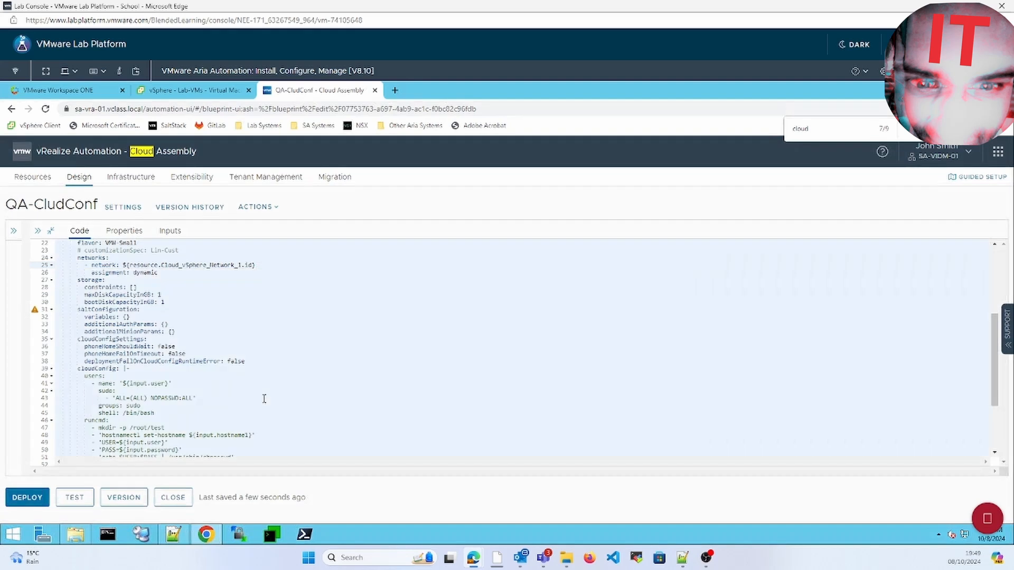
pyautogui.press('Down')
pyautogui.press('Down')
pyautogui.hotkey('shift', 'Down')
pyautogui.hotkey('shift', 'Down')
pyautogui.hotkey('shift', 'Down')
pyautogui.hotkey('shift', 'Down')
pyautogui.hotkey('shift', 'Down')
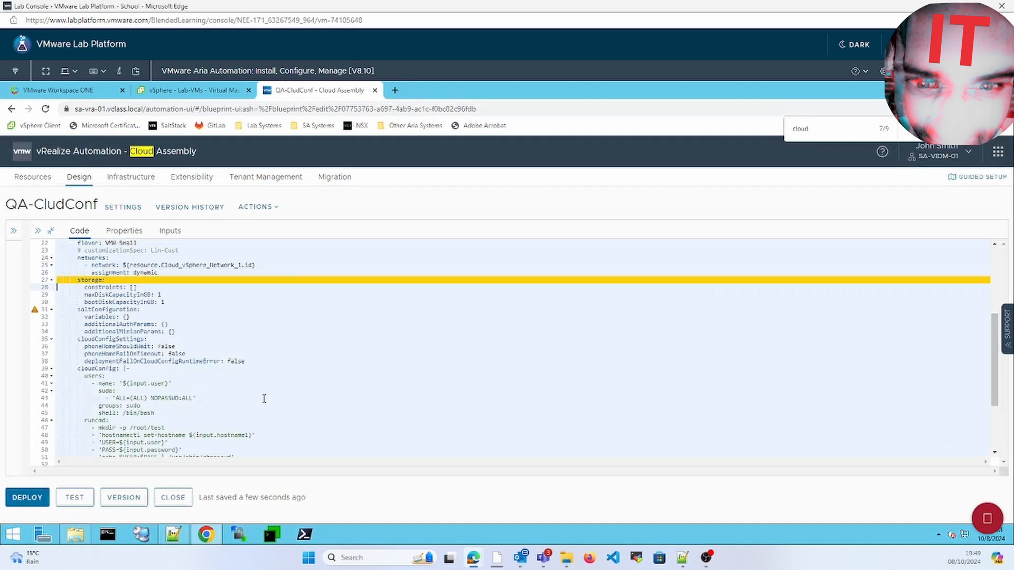
pyautogui.hotkey('shift', 'Down')
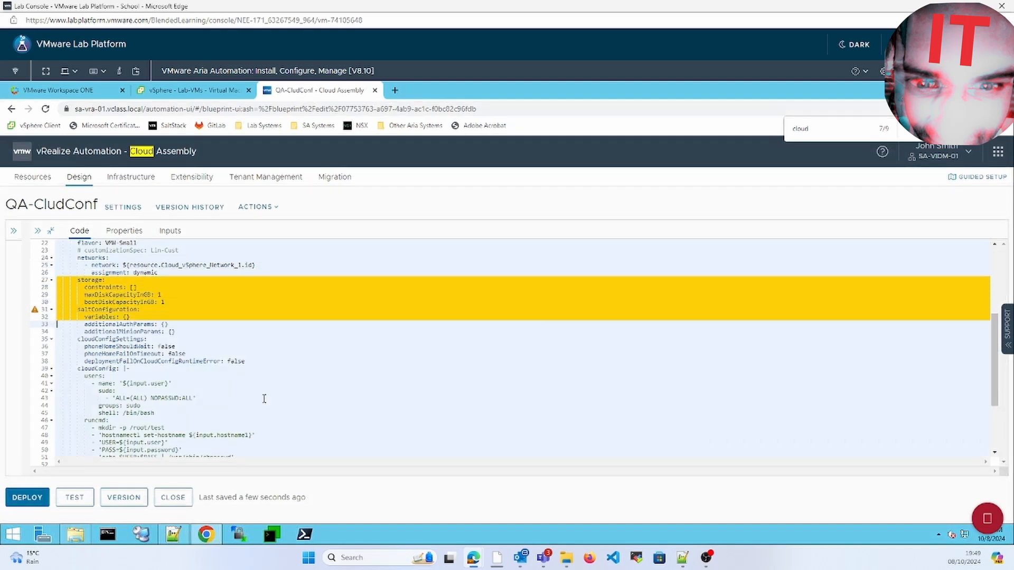
pyautogui.hotkey('shift', 'Down')
pyautogui.hotkey('shift', 'Down')
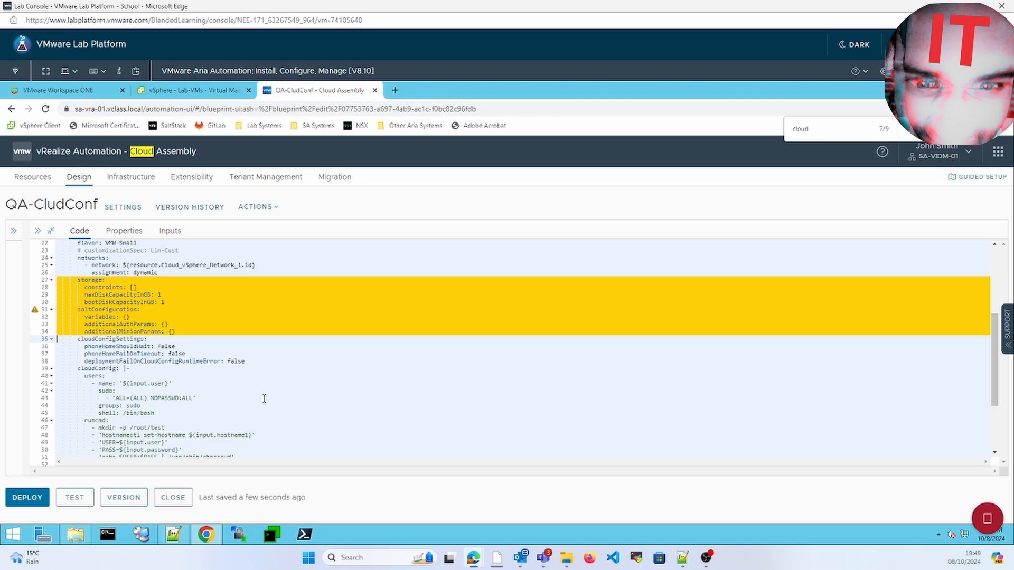
pyautogui.press('Delete')
# Step: Delete the cloudConfigSettings block so cloudConfig follows networks
pyautogui.hotkey('shift', 'Down')
pyautogui.hotkey('shift', 'Down')
pyautogui.hotkey('shift', 'Down')
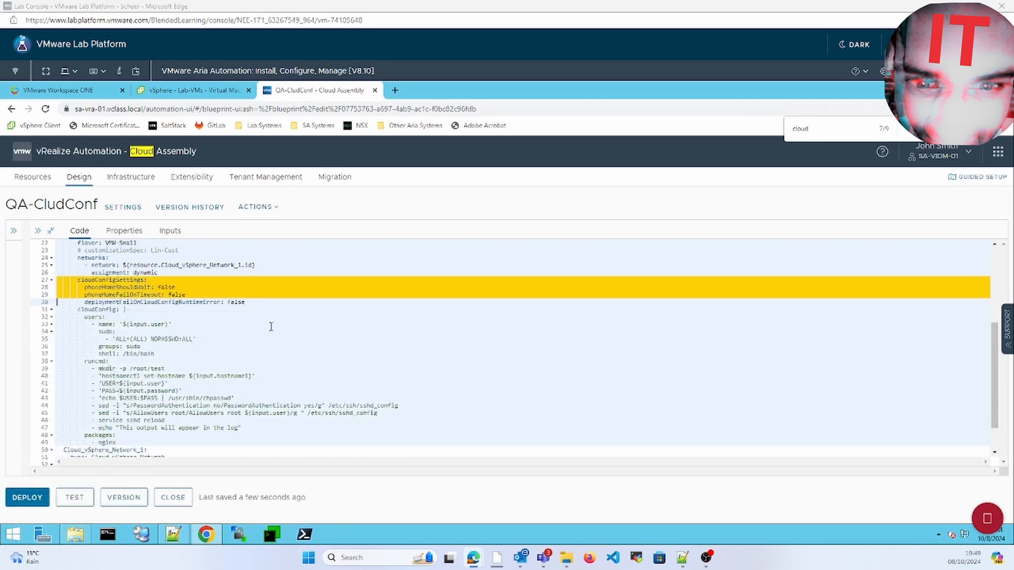
pyautogui.press('Left')
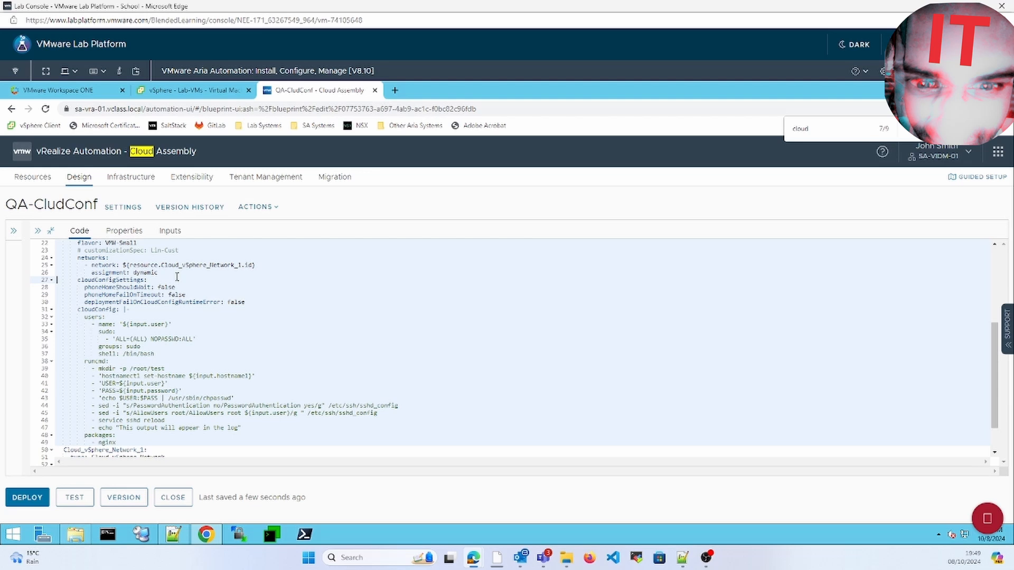
pyautogui.hotkey('shift', 'Down')
pyautogui.hotkey('shift', 'Down')
pyautogui.hotkey('shift', 'Down')
pyautogui.hotkey('shift', 'Down')
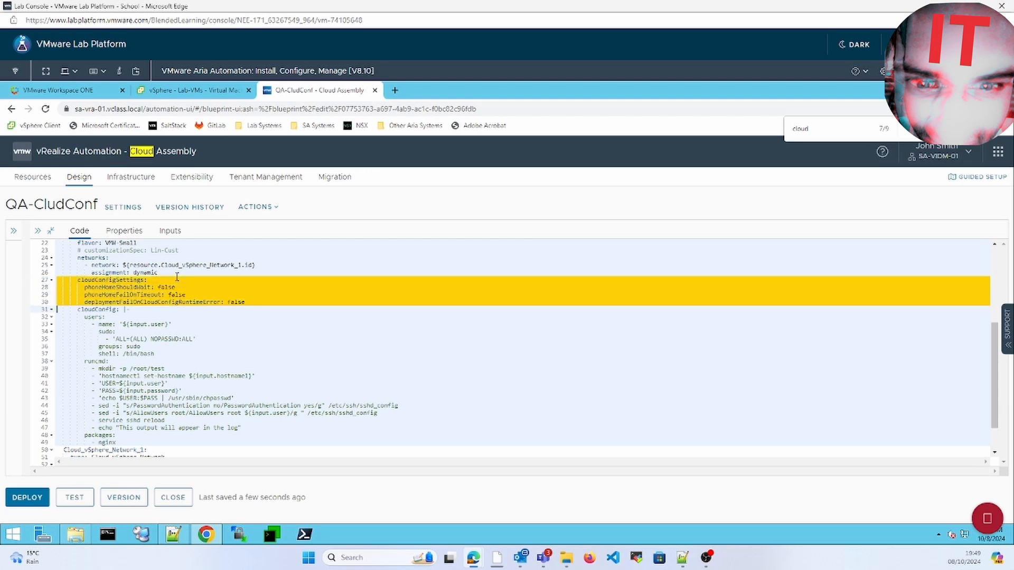
pyautogui.press('Delete')
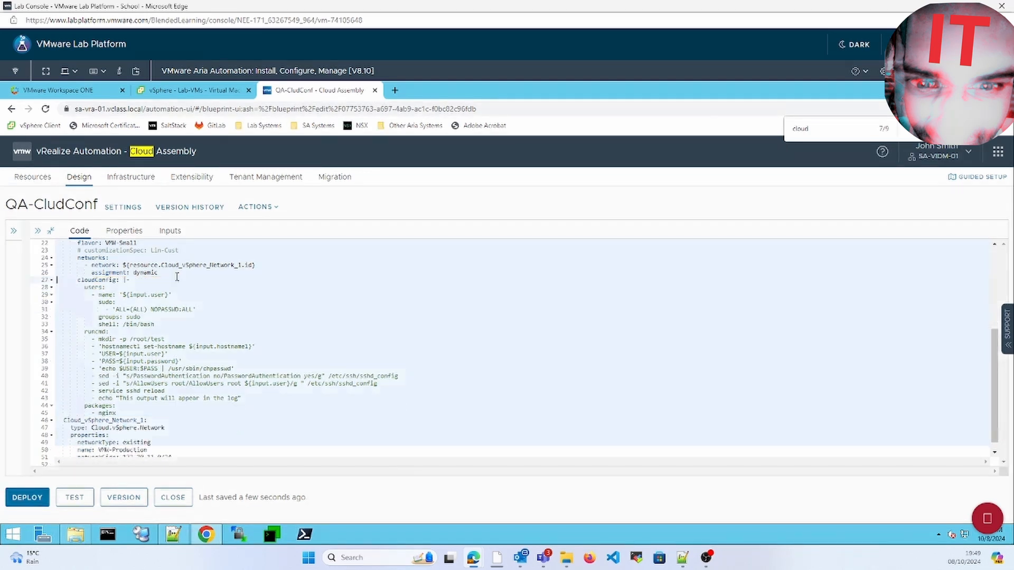
pyautogui.press('Down')
pyautogui.press('Down')
pyautogui.press('Down')
pyautogui.press('Down')
pyautogui.press('Down')
pyautogui.press('Down')
pyautogui.press('Down')
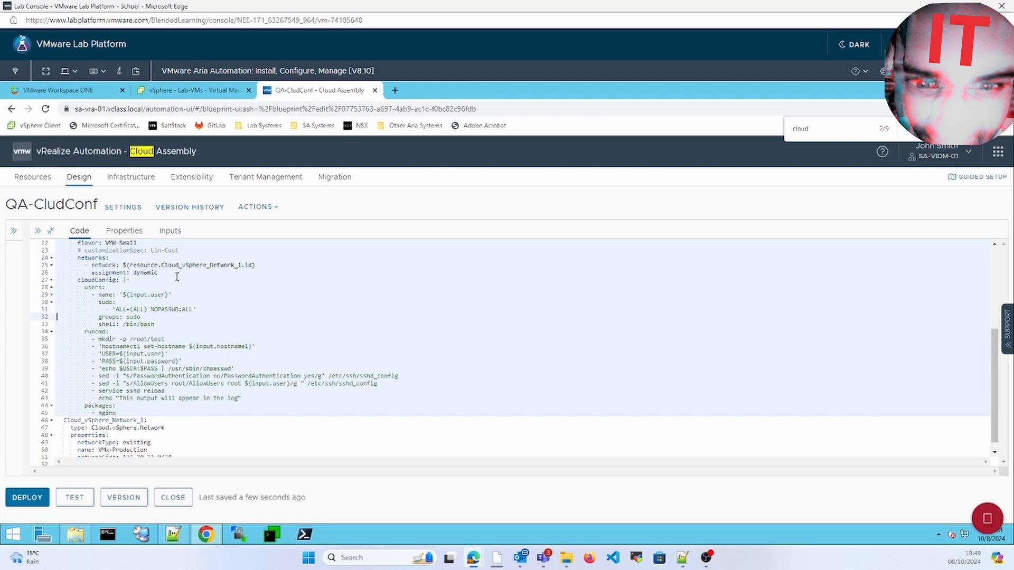
pyautogui.press('Down')
pyautogui.press('Down')
pyautogui.press('Down')
pyautogui.press('Down')
pyautogui.press('Down')
pyautogui.press('Down')
pyautogui.press('Down')
pyautogui.press('Down')
pyautogui.press('Down')
pyautogui.press('Down')
pyautogui.press('Down')
pyautogui.press('Down')
pyautogui.press('Down')
pyautogui.press('Down')
pyautogui.press('Down')
pyautogui.press('Down')
pyautogui.press('Down')
pyautogui.press('Down')
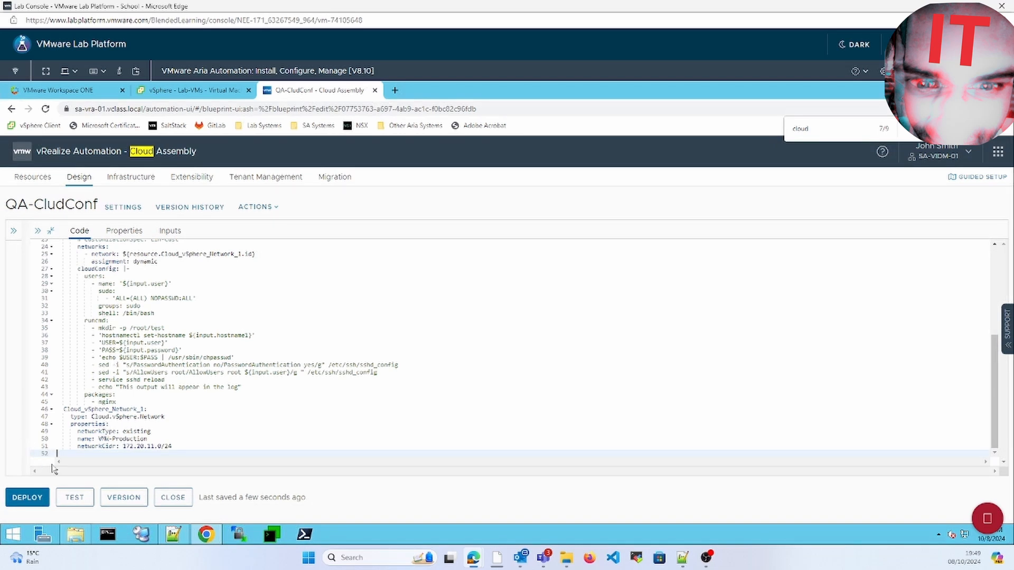
# Step: Test the template with hostname test, a replacement SSH username and the admin password
pyautogui.click(74, 497)
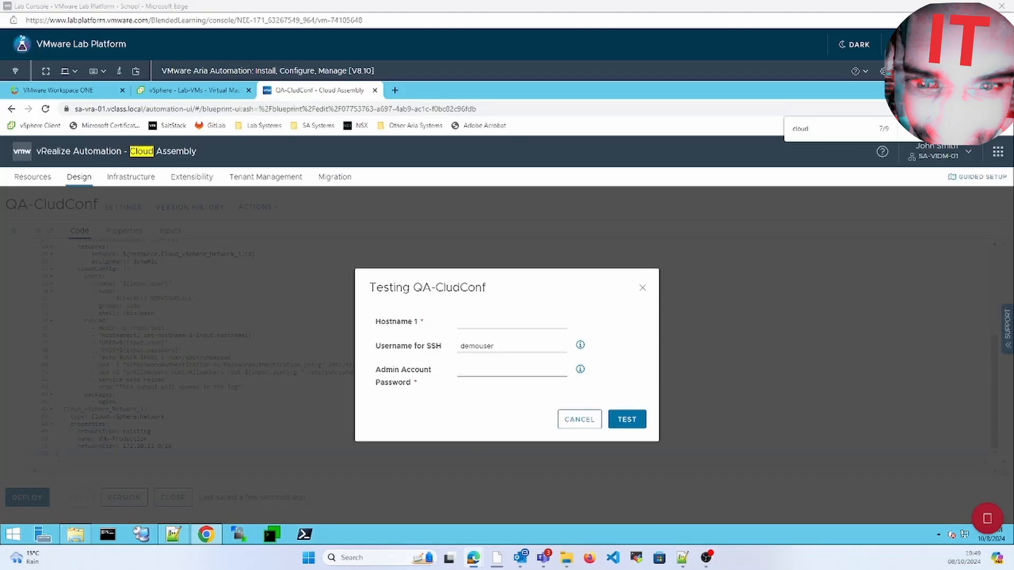
pyautogui.click(515, 322)
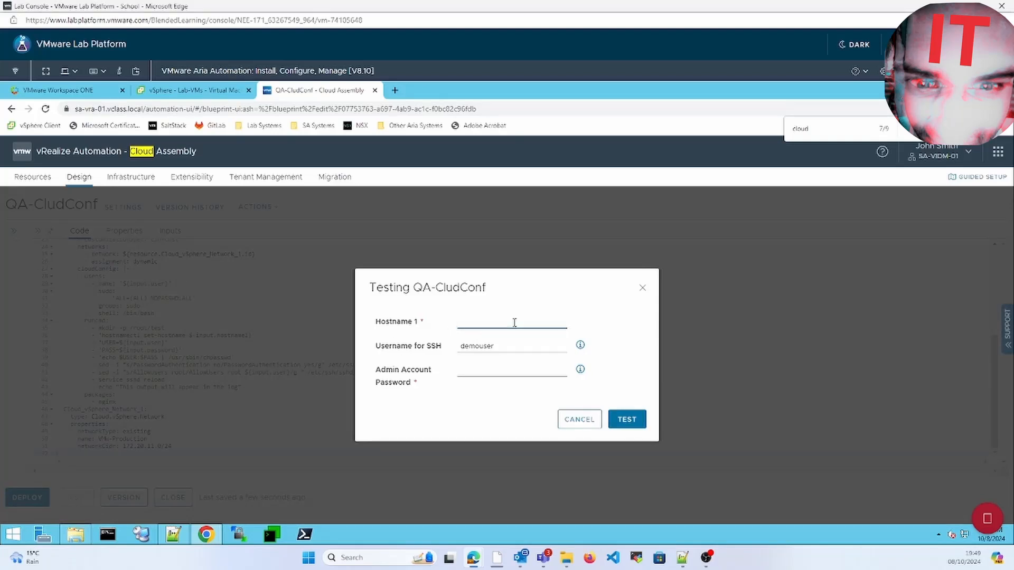
pyautogui.write('test')
pyautogui.click(497, 371)
pyautogui.doubleClick(487, 349)
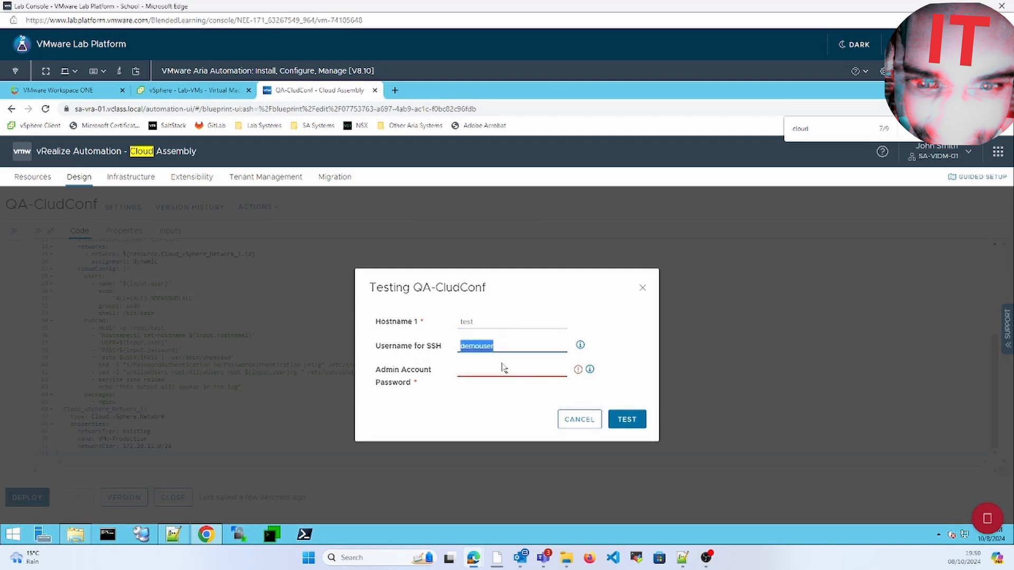
pyautogui.write('sim1')
pyautogui.click(503, 369)
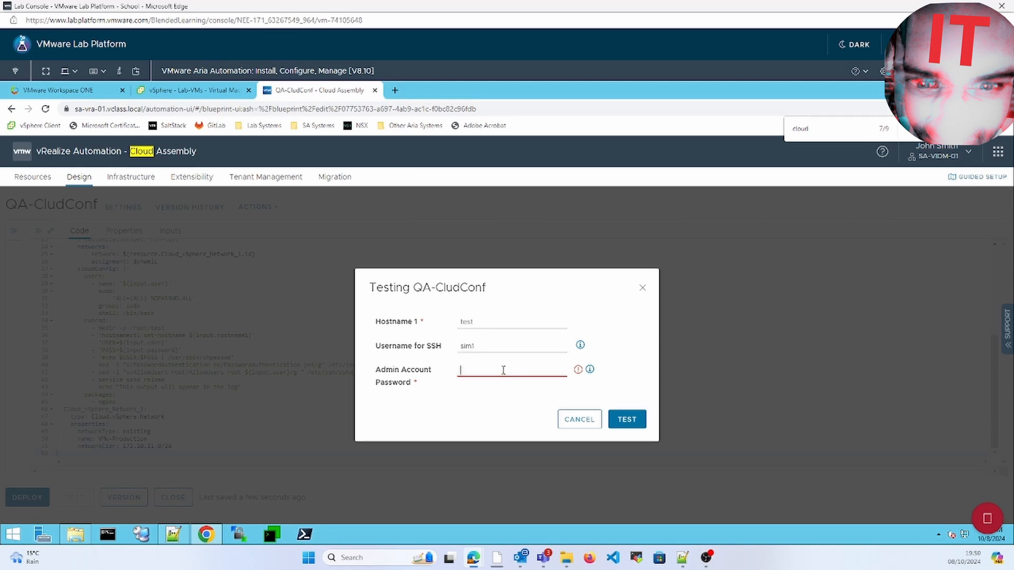
pyautogui.write('•••••')
pyautogui.click(629, 421)
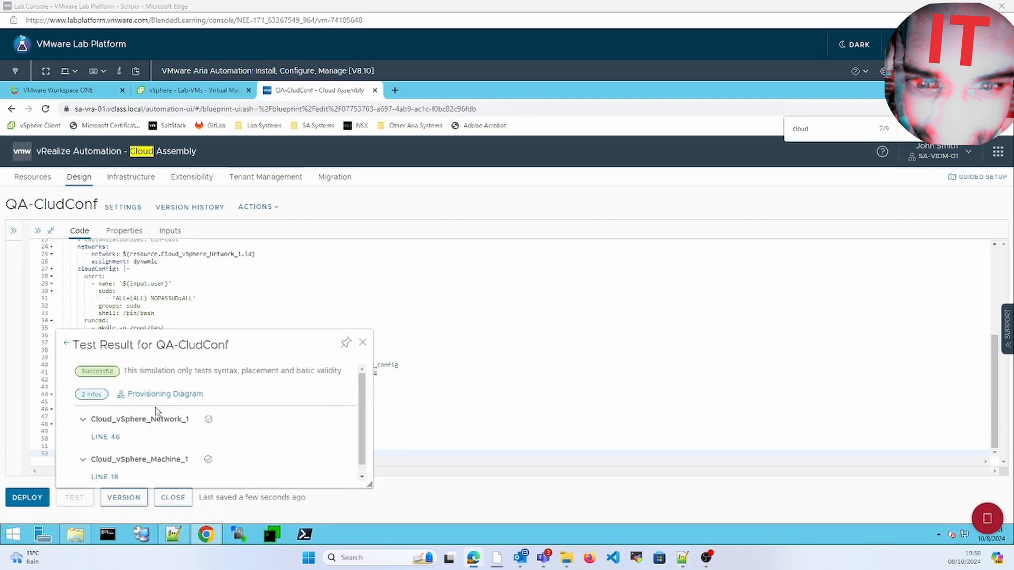
# Step: Deploy the template as Cloud-config-test on the Current Draft version and continue to inputs
pyautogui.click(28, 497)
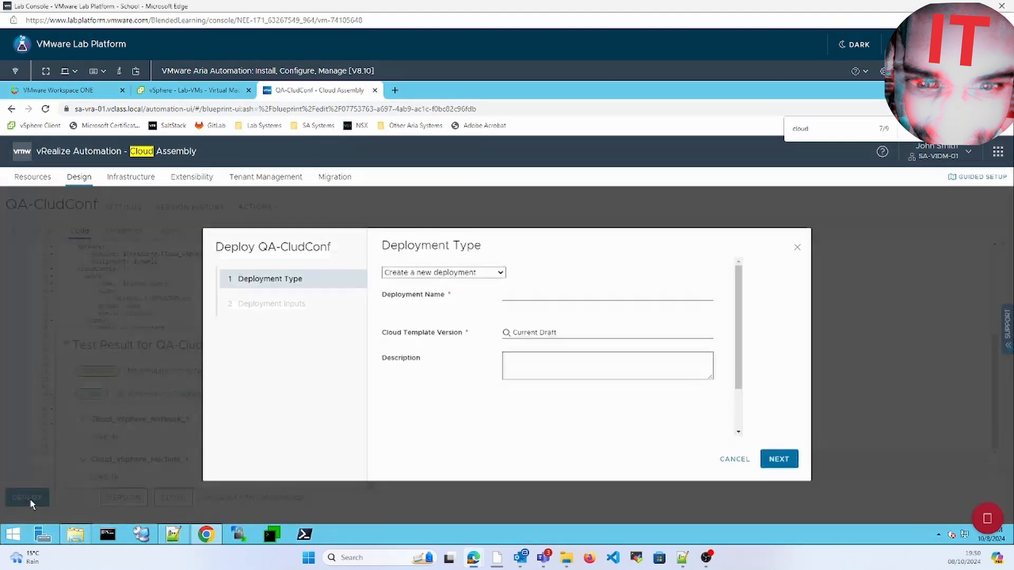
pyautogui.click(533, 294)
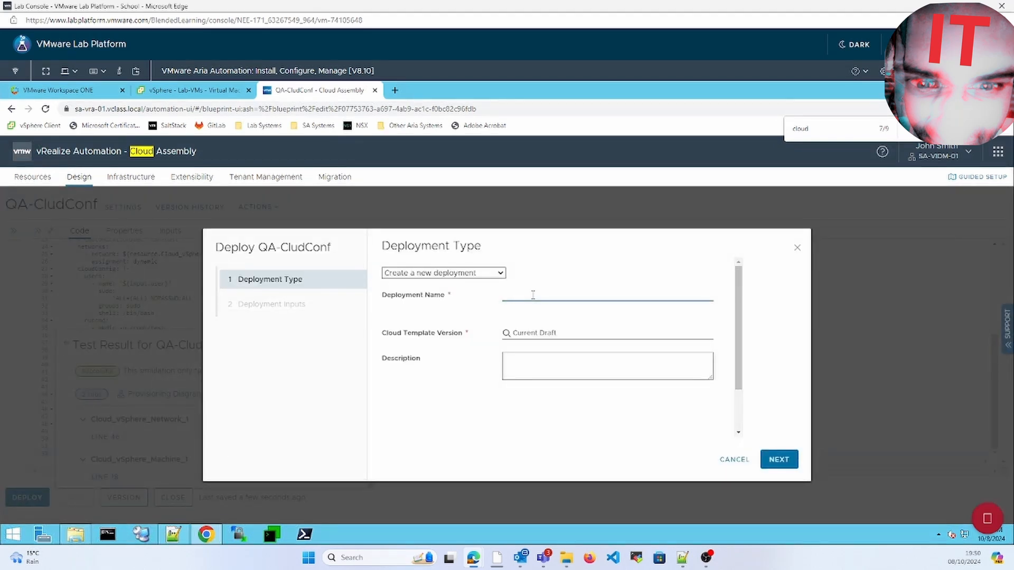
pyautogui.write('Cloud-config-test')
pyautogui.click(537, 335)
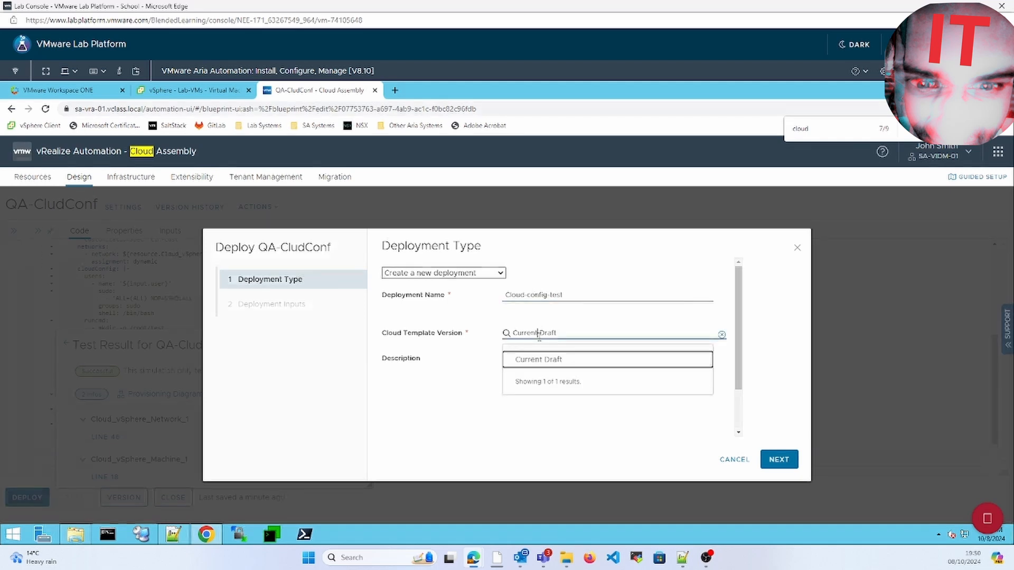
pyautogui.click(541, 362)
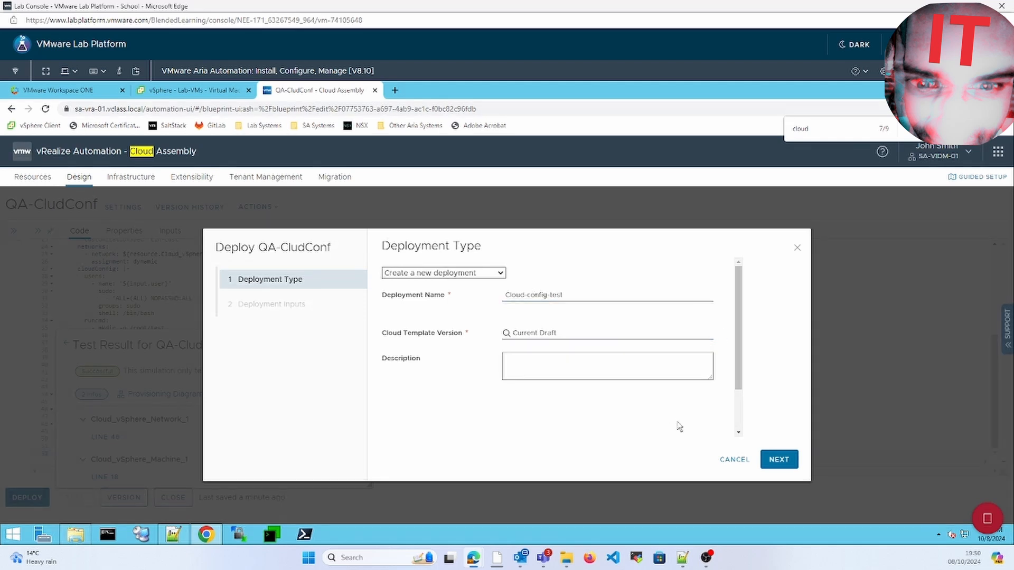
pyautogui.click(765, 457)
# Step: Enter deployment hostname test, replace the default SSH username, and move to the admin password
pyautogui.click(514, 284)
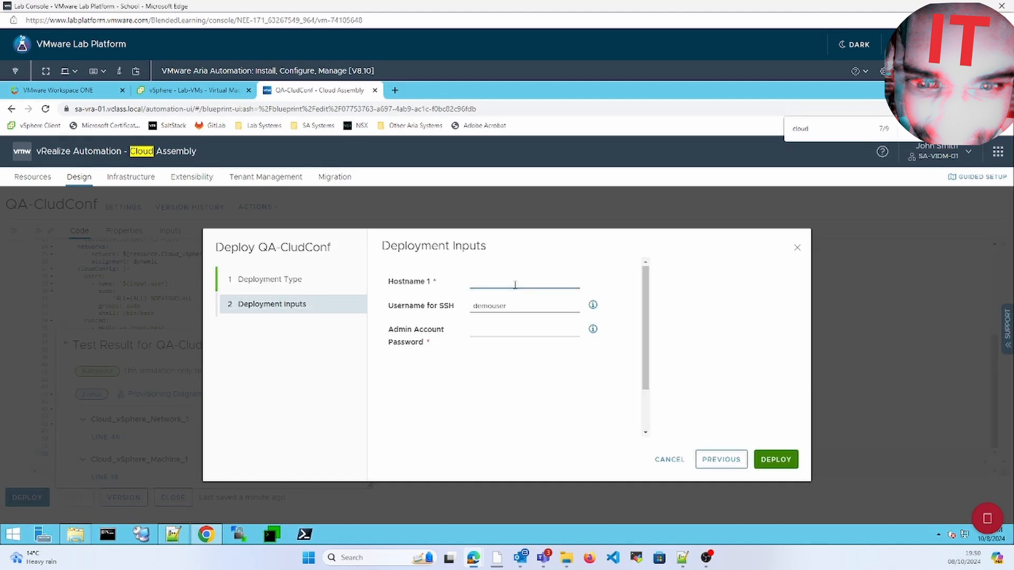
pyautogui.write('test')
pyautogui.doubleClick(517, 306)
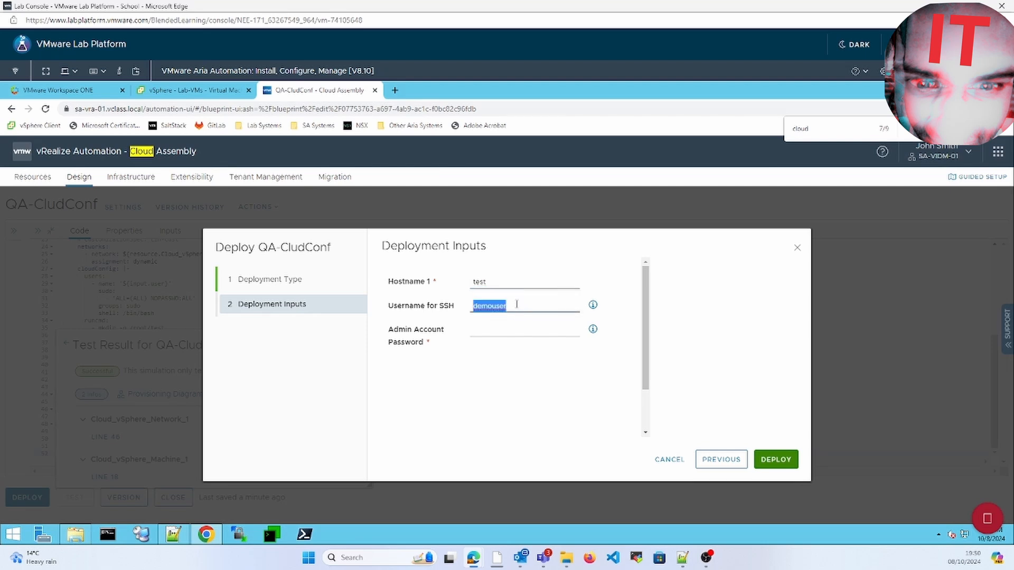
pyautogui.write('sim1')
pyautogui.click(512, 334)
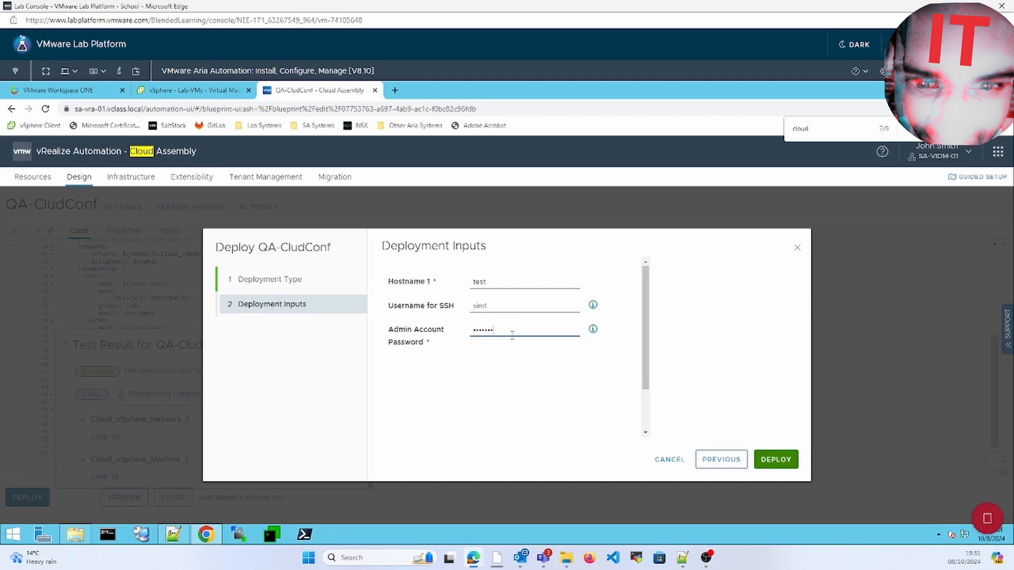
# Step: Deploy Cloud-config-test, check the lab VMs in vSphere, then show the Cloud_vSphere machine's details
pyautogui.click(776, 459)
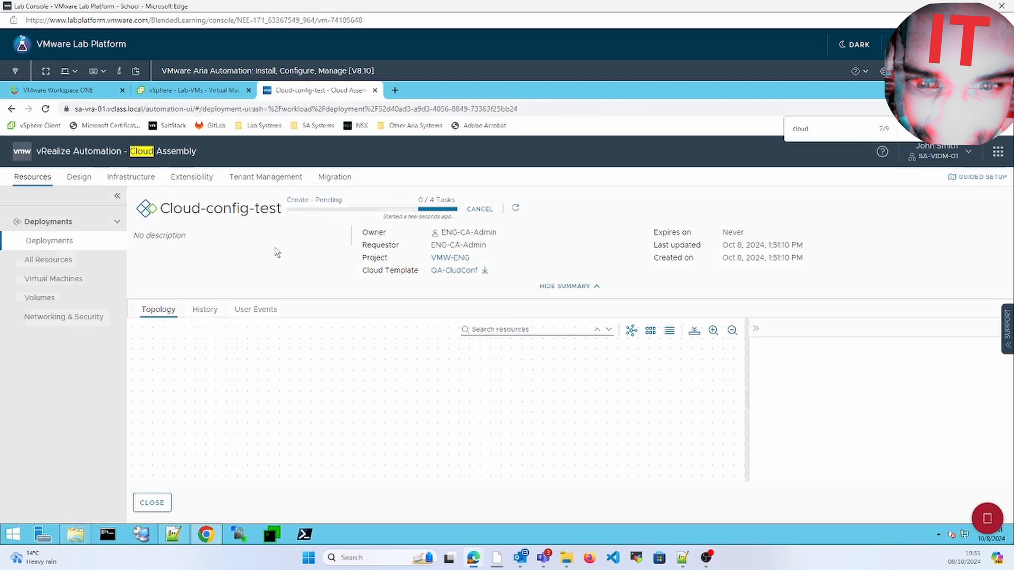
pyautogui.click(90, 95)
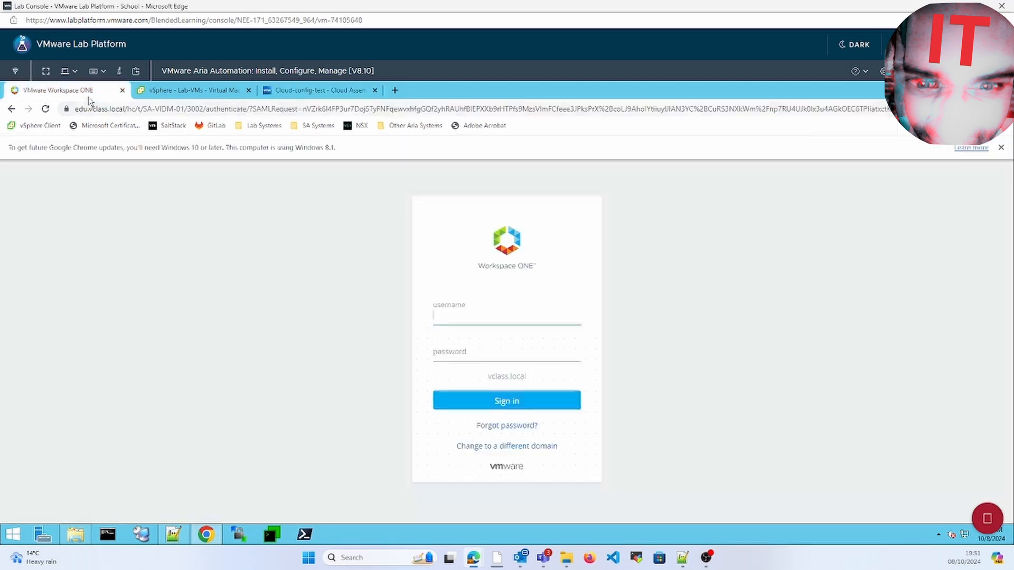
pyautogui.click(180, 96)
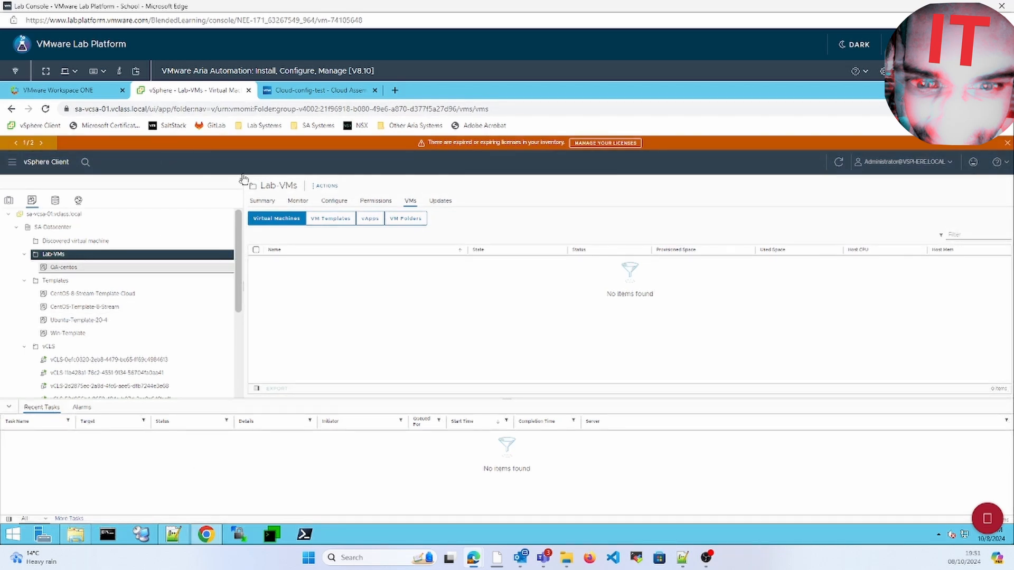
pyautogui.click(287, 93)
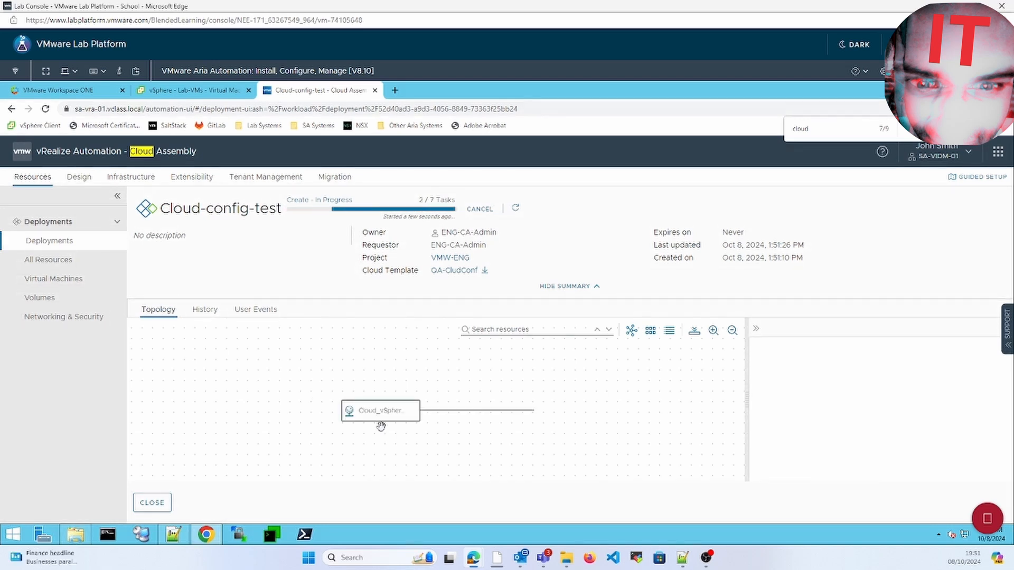
pyautogui.click(394, 421)
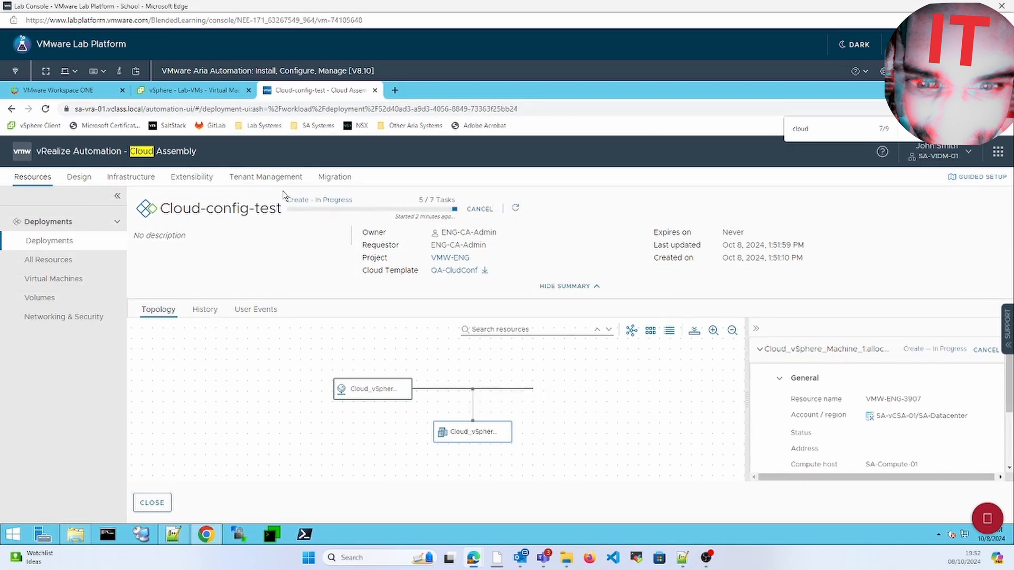
# Step: Review the new VMW-ENG-3907 VM's vSphere summary, then return to Cloud-config-test in Deployments
pyautogui.click(182, 92)
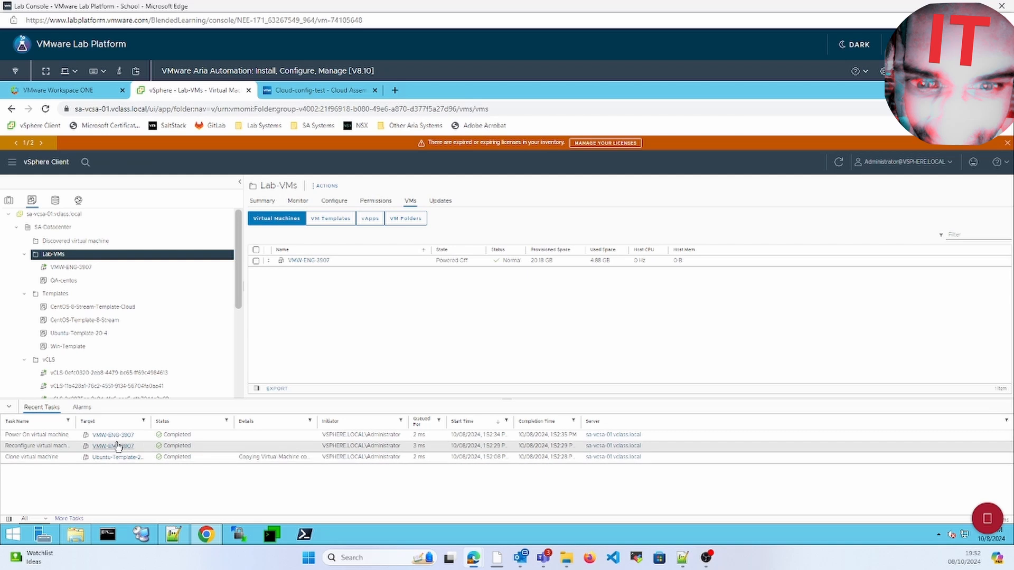
pyautogui.click(116, 435)
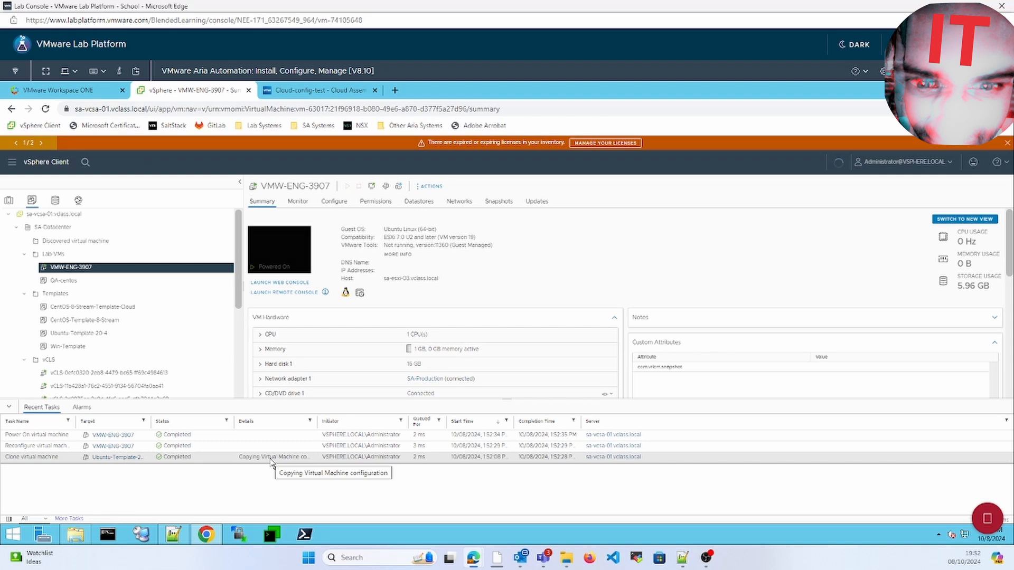
pyautogui.click(317, 91)
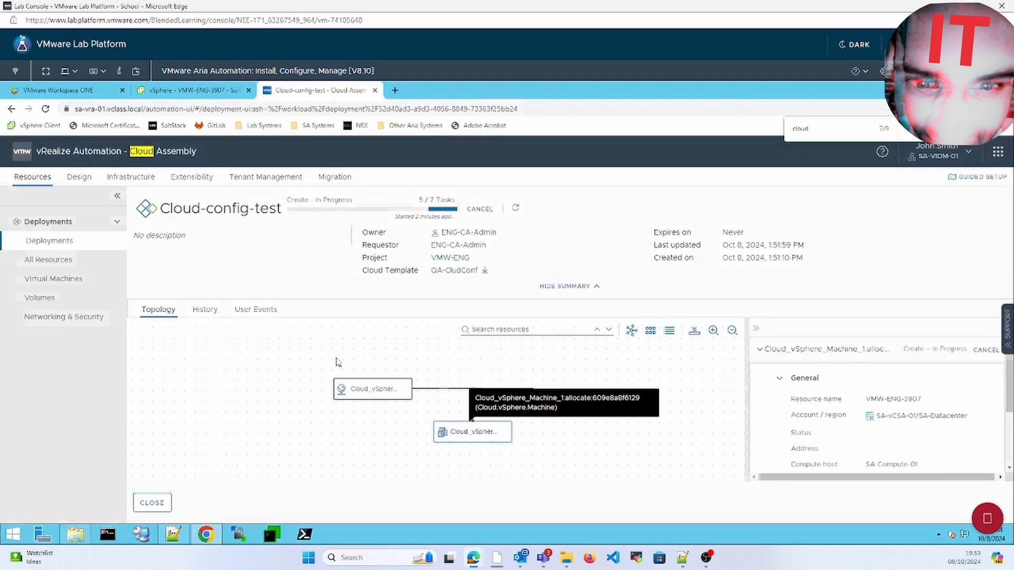
pyautogui.click(53, 259)
pyautogui.click(49, 241)
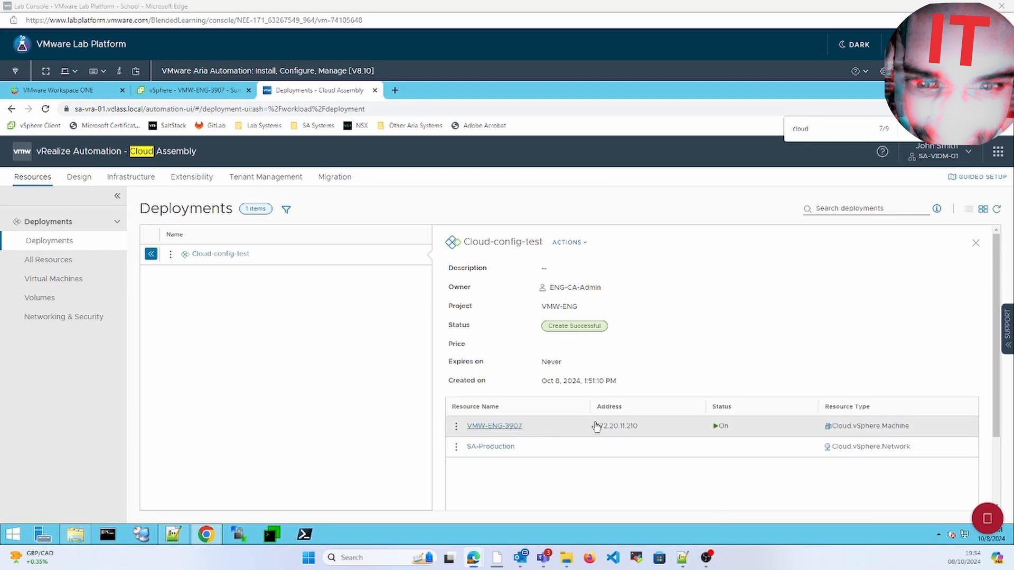
# Step: Launch a web console for VMW-ENG-3907 from its IP address and confirm it
pyautogui.click(638, 429)
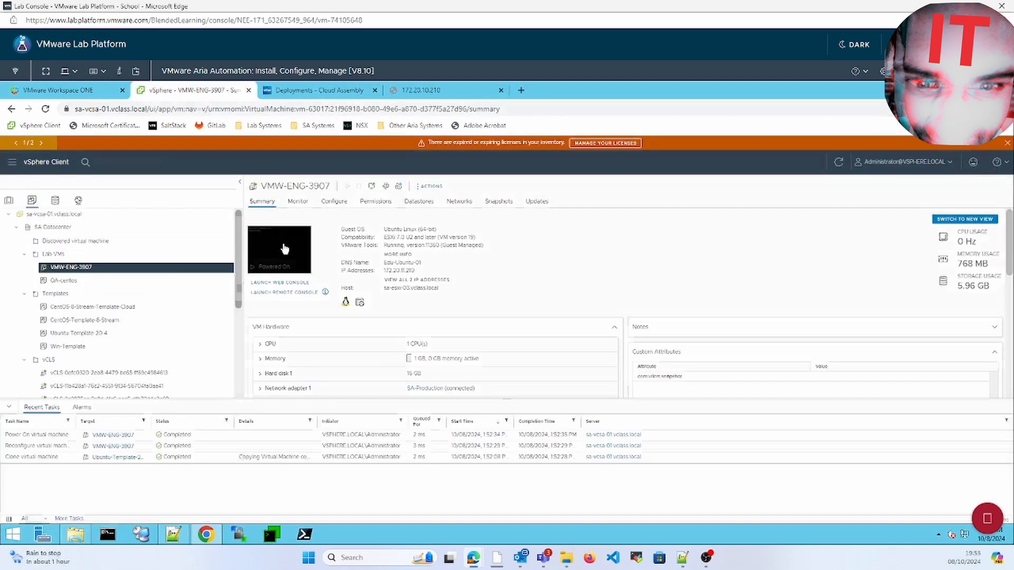
pyautogui.click(283, 243)
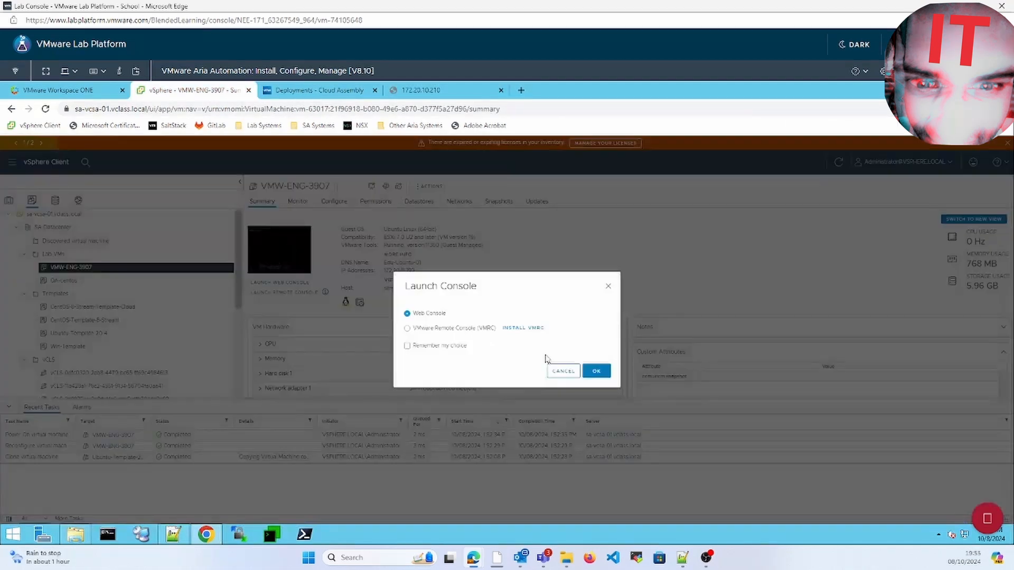
pyautogui.click(596, 370)
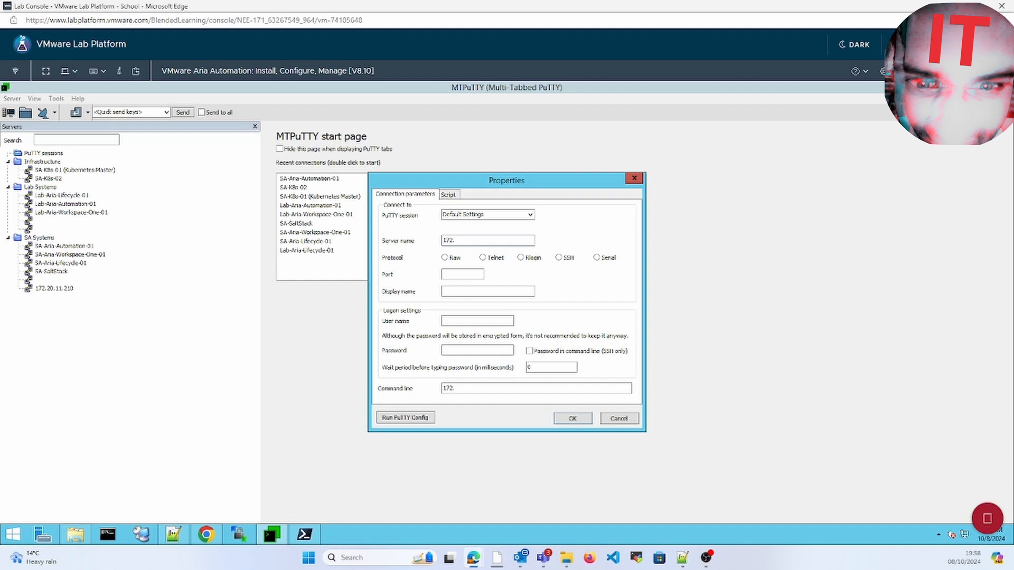
# Step: Set the new MTPuTTY server name to 172.20.11.210 with the SSH protocol
pyautogui.write('.11.2')
pyautogui.click(206, 534)
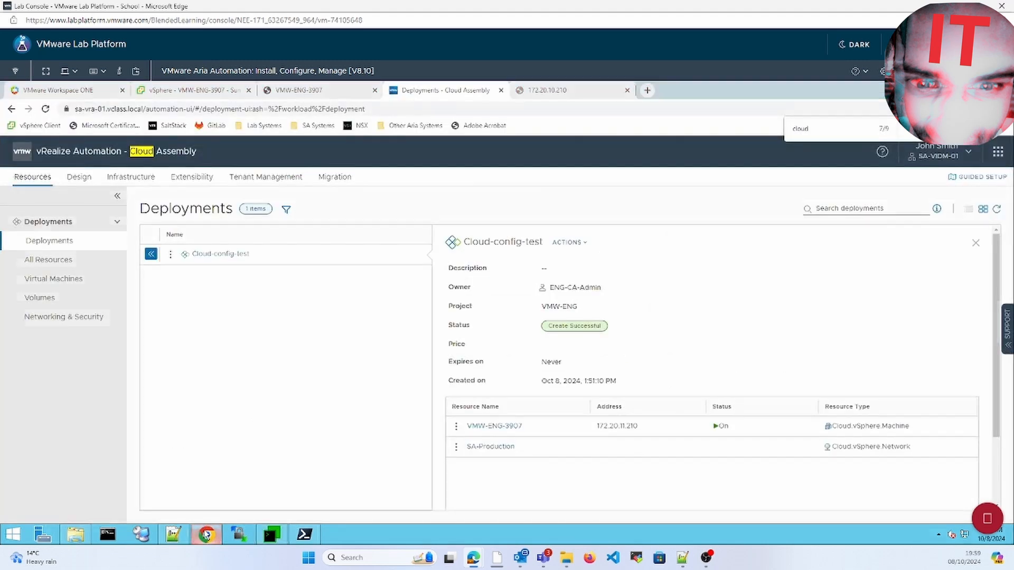
pyautogui.click(206, 534)
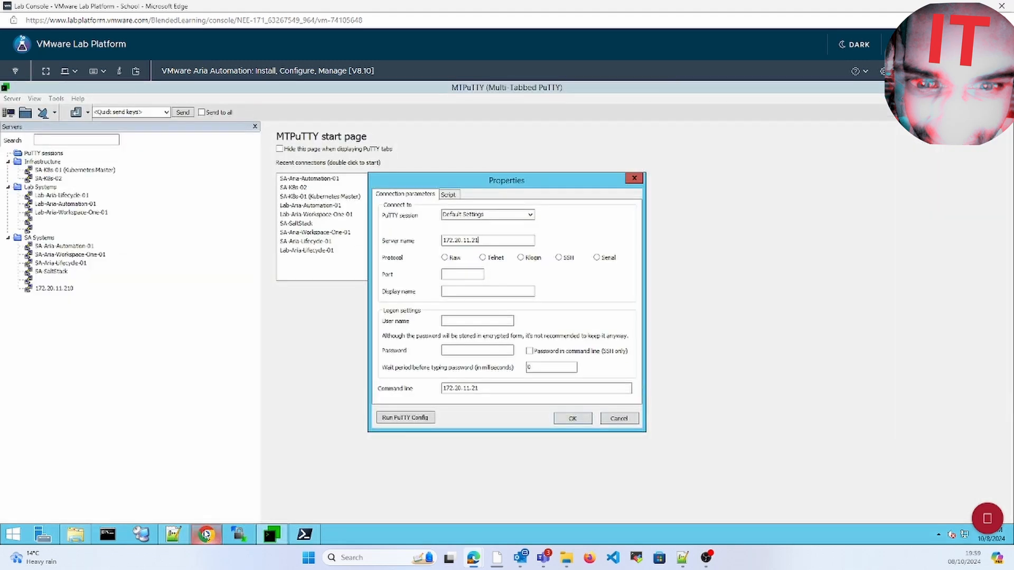
pyautogui.write('0')
pyautogui.click(558, 258)
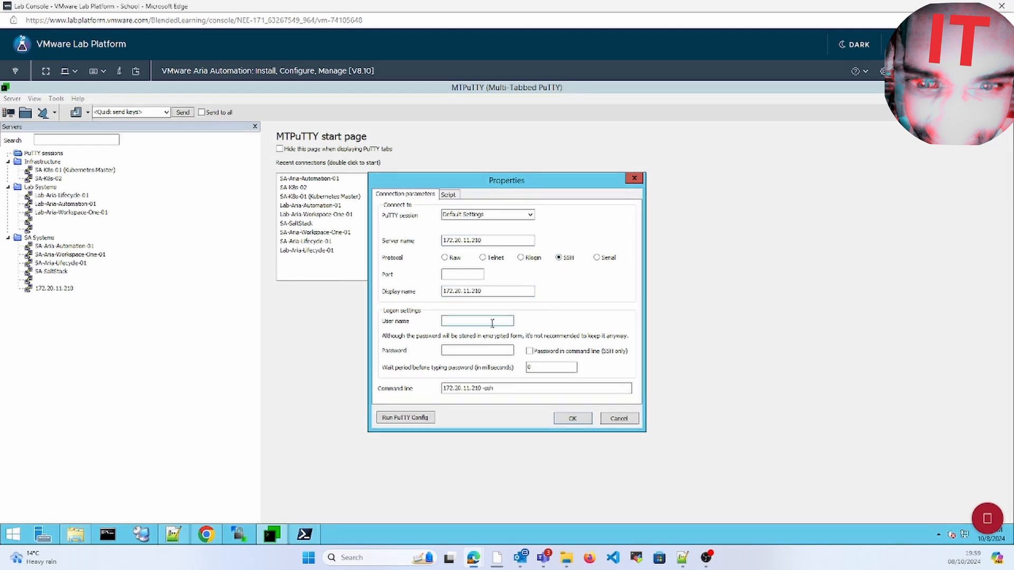
# Step: Enter the login user name and password, enable Password in command line, and save the session
pyautogui.click(492, 323)
pyautogui.write('smi')
pyautogui.press('BackSpace')
pyautogui.write('m1')
pyautogui.click(489, 348)
pyautogui.write('•••••••••')
pyautogui.click(535, 352)
pyautogui.click(572, 419)
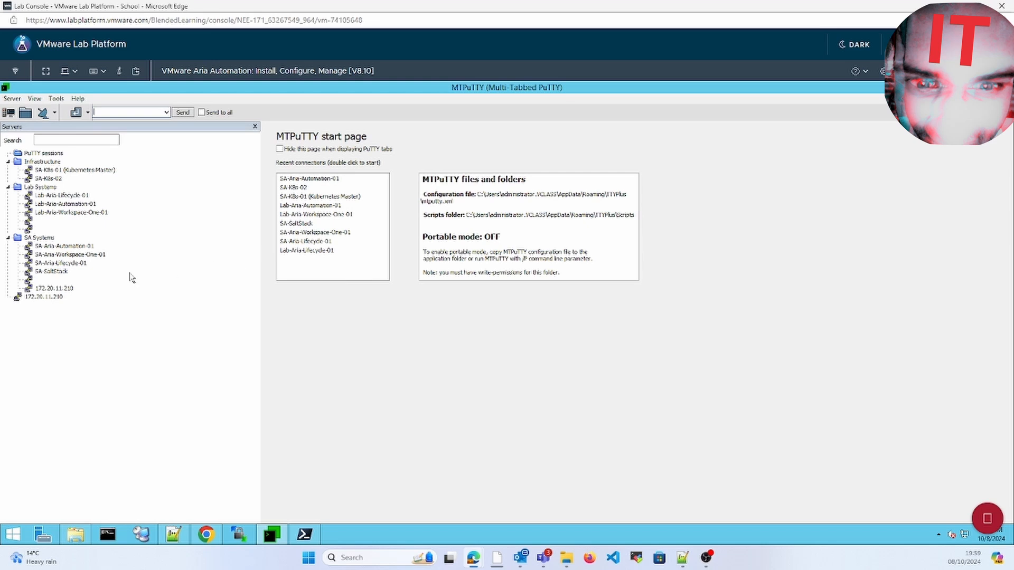
# Step: Connect to 172.20.11.210 over SSH, accept the host key, and type less /var/log/cloud-init.log
pyautogui.click(54, 289)
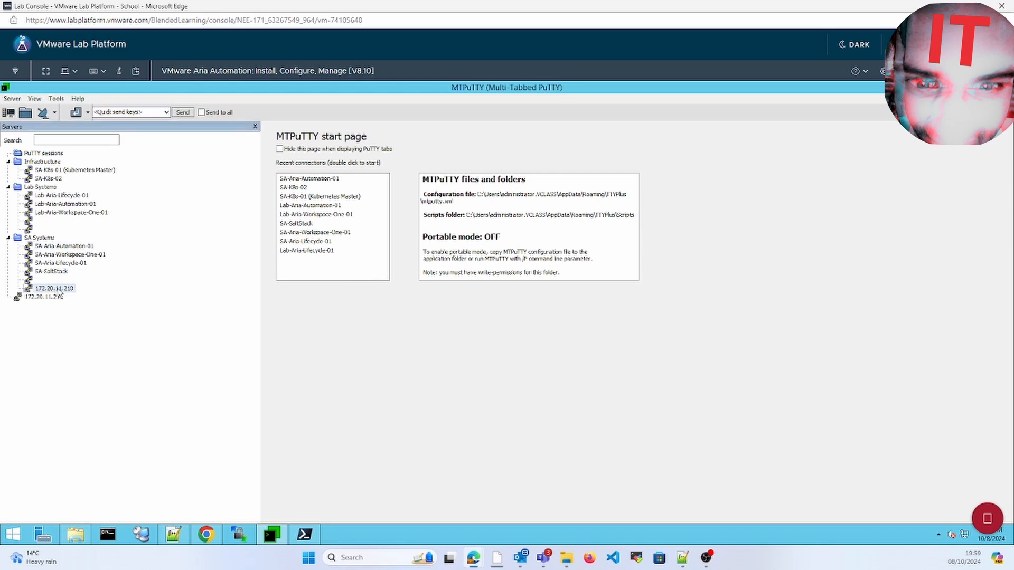
pyautogui.doubleClick(55, 297)
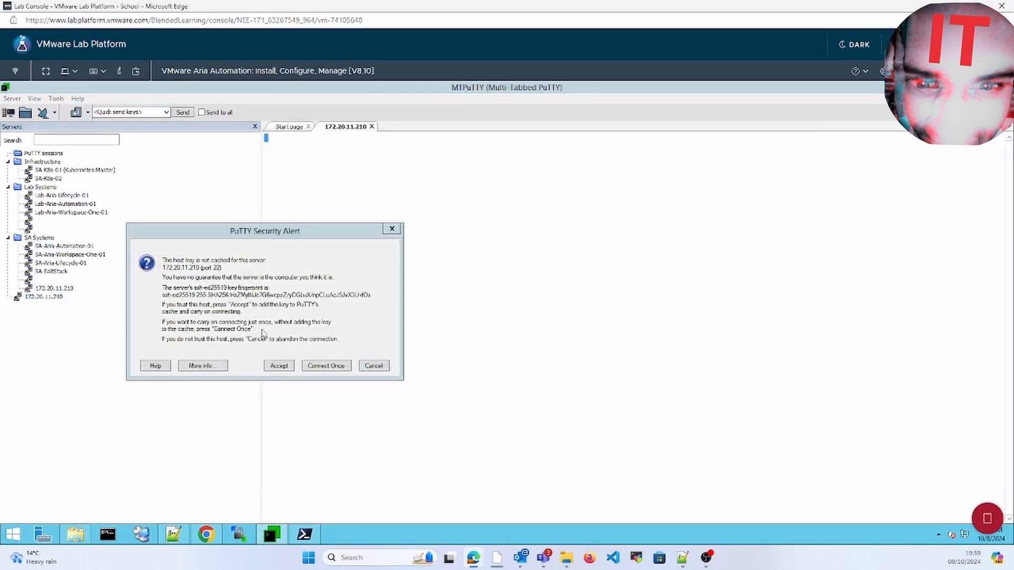
pyautogui.click(278, 366)
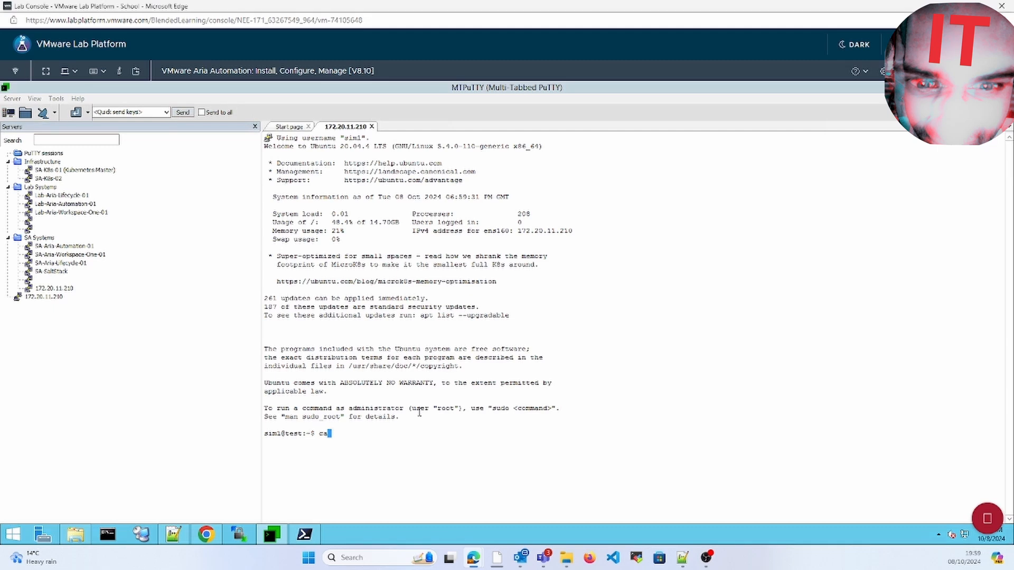
pyautogui.write('less /var/log/cloud-init')
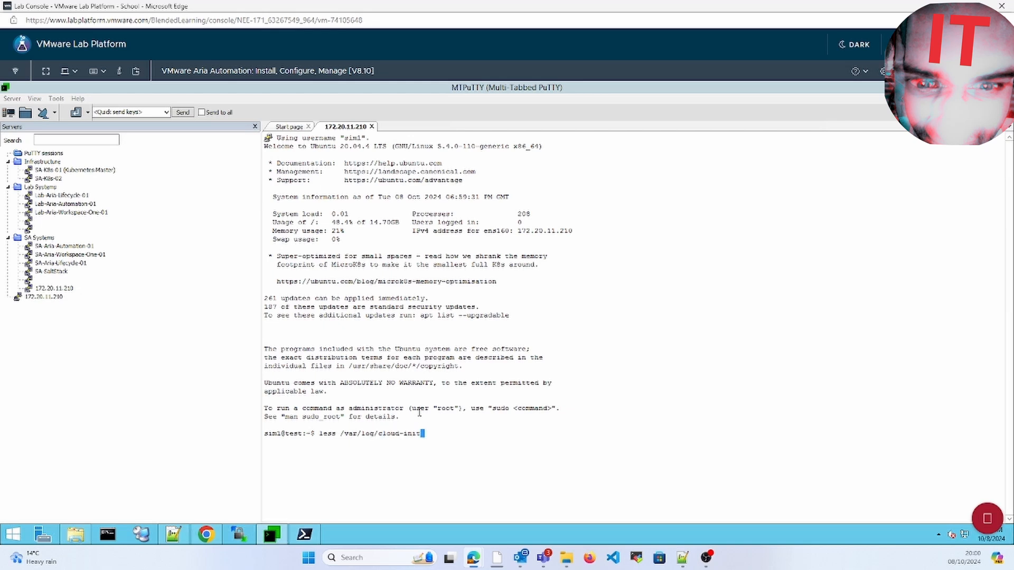
pyautogui.write('.log')
# Step: Page through /var/log/cloud-init.log in less to its end, then begin a curl to 172.20.11.210
pyautogui.press('Return')
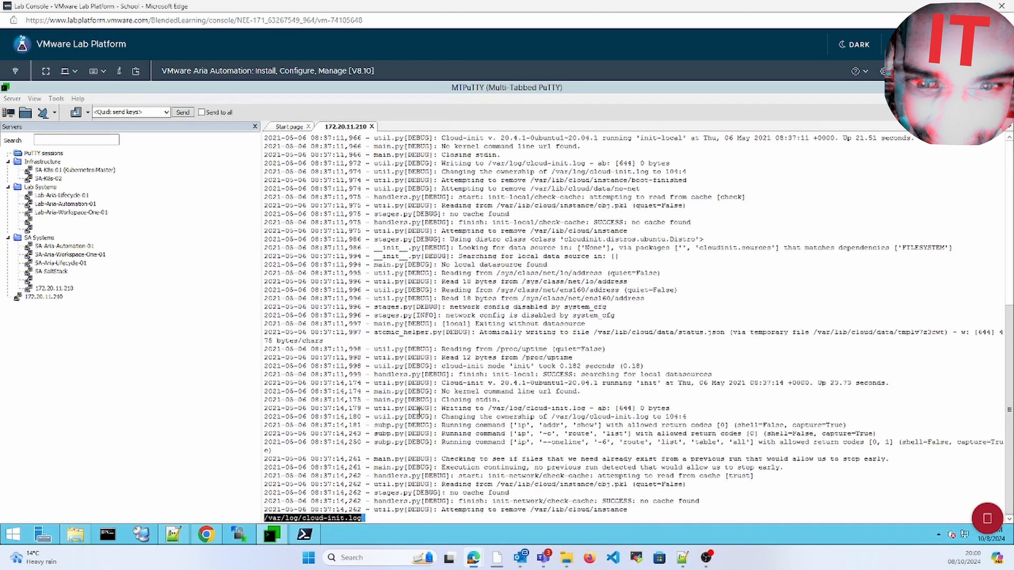
pyautogui.press('space')
pyautogui.press('space')
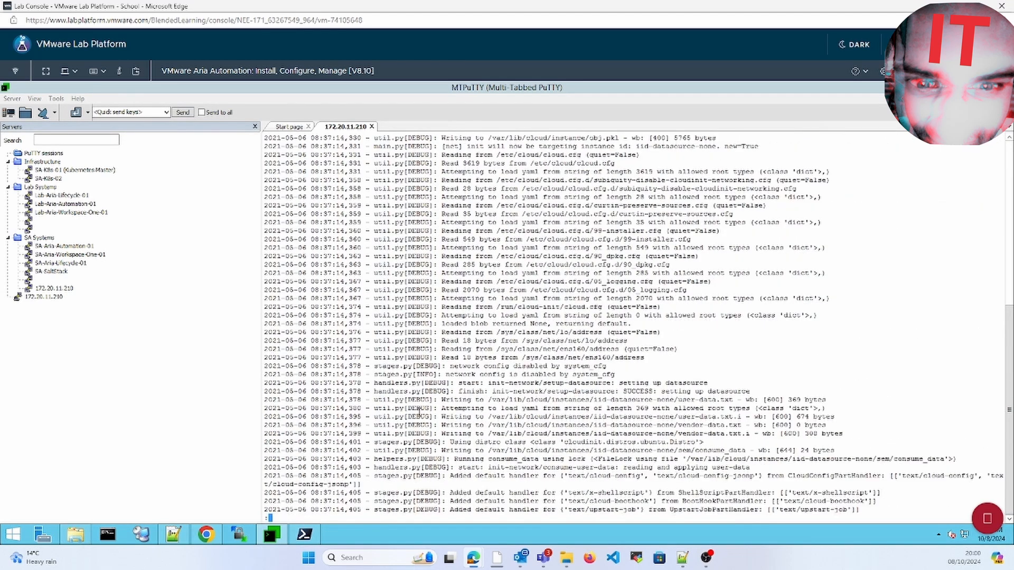
pyautogui.press('space')
pyautogui.press('space')
pyautogui.press('space')
pyautogui.press('space')
pyautogui.press('space')
pyautogui.press('space')
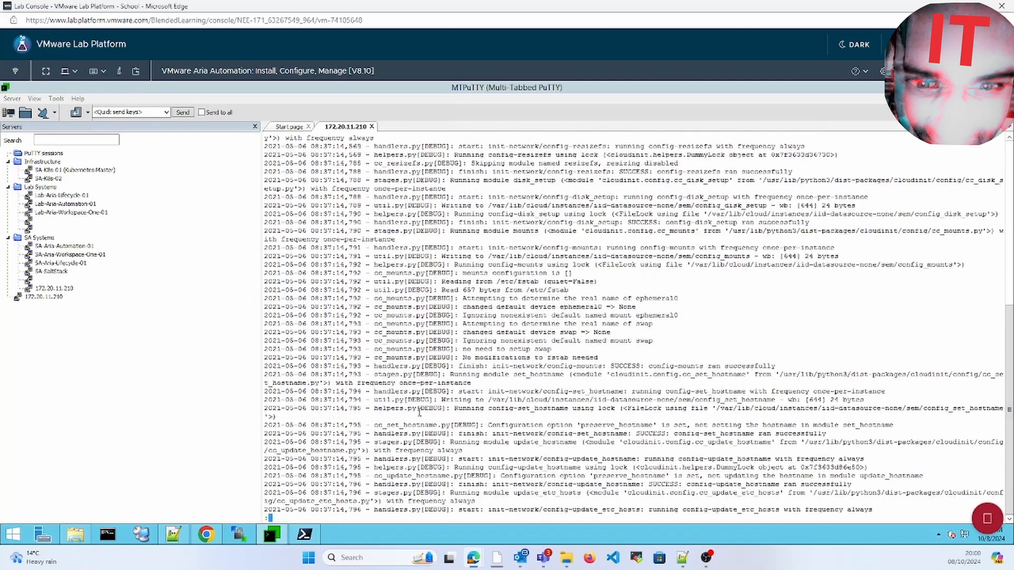
pyautogui.press('space')
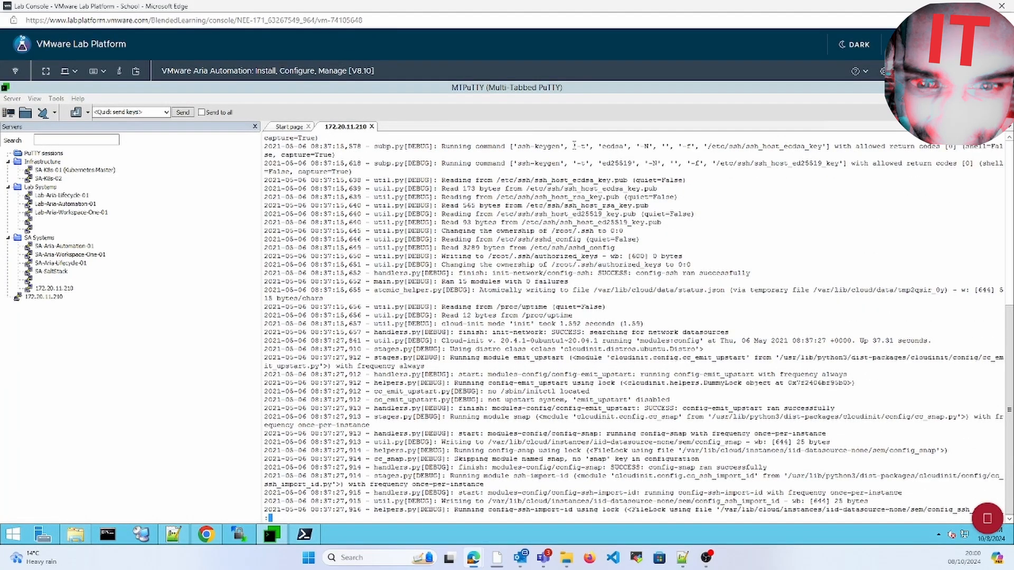
pyautogui.press('space')
pyautogui.press('space')
pyautogui.press('space')
pyautogui.press('space')
pyautogui.press('space')
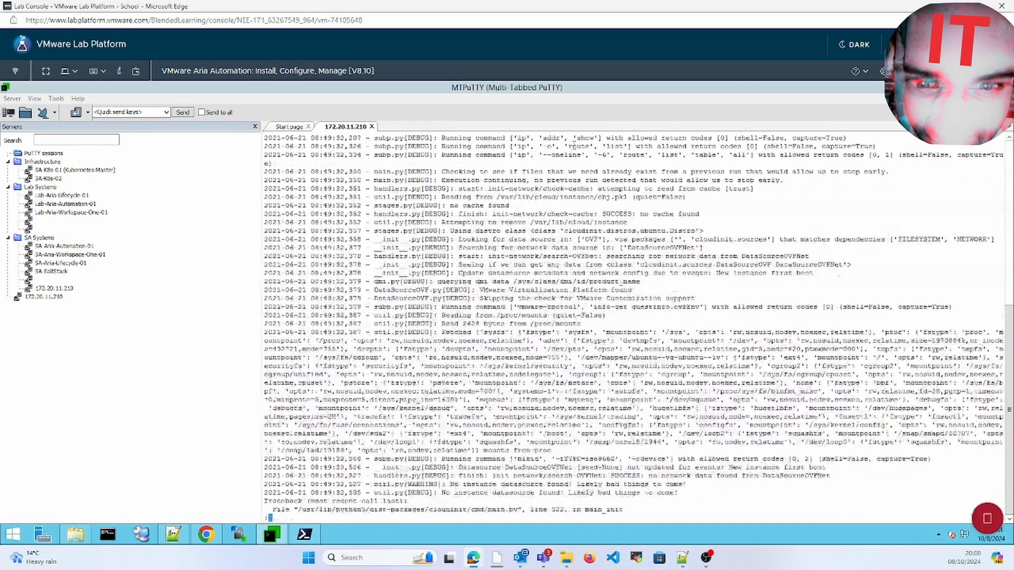
pyautogui.press('space')
pyautogui.press('space')
pyautogui.press('space')
pyautogui.press('space')
pyautogui.press('space')
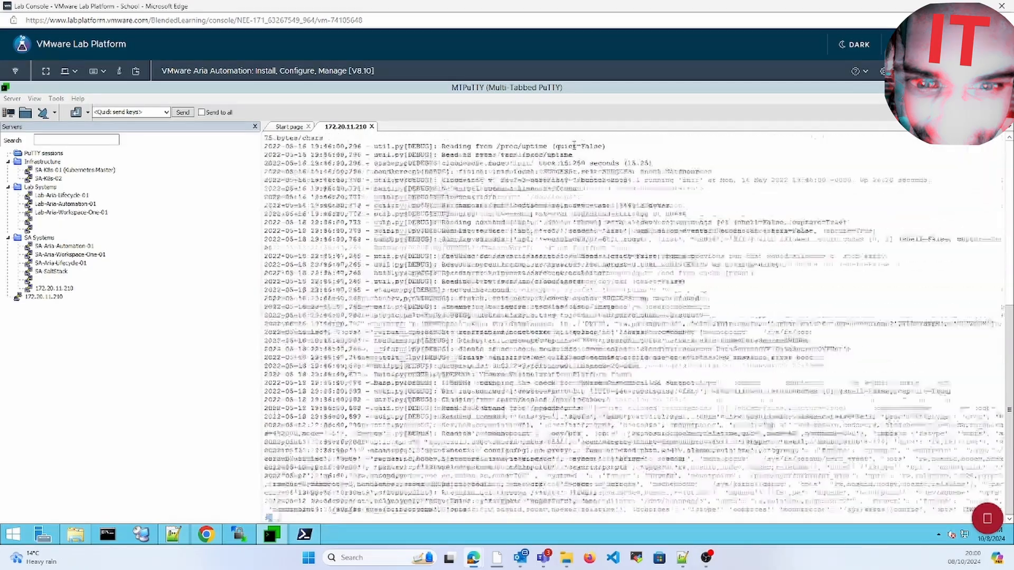
pyautogui.press('space')
pyautogui.press('space')
pyautogui.press('space')
pyautogui.press('space')
pyautogui.press('space')
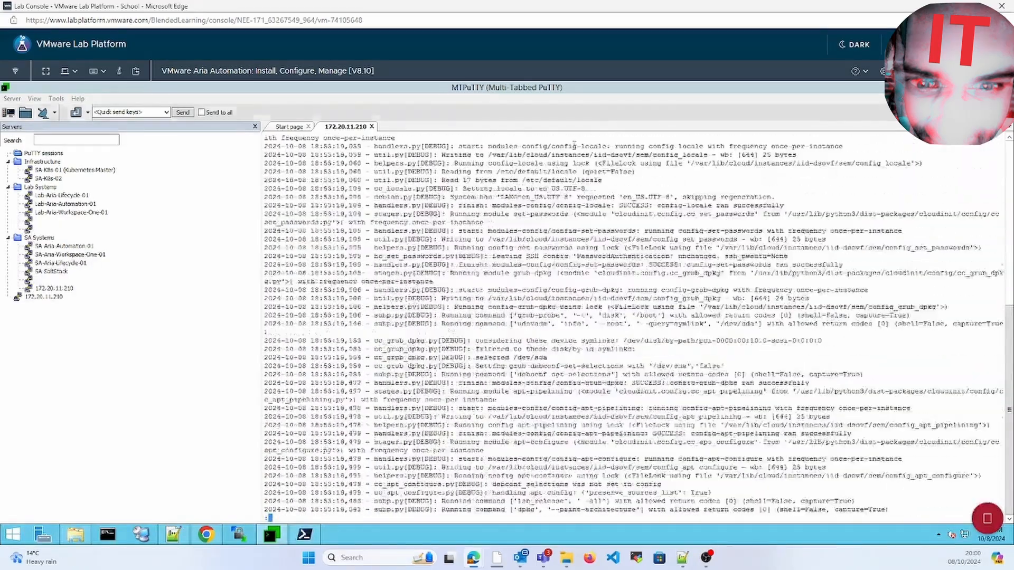
pyautogui.press('space')
pyautogui.press('space')
pyautogui.press('space')
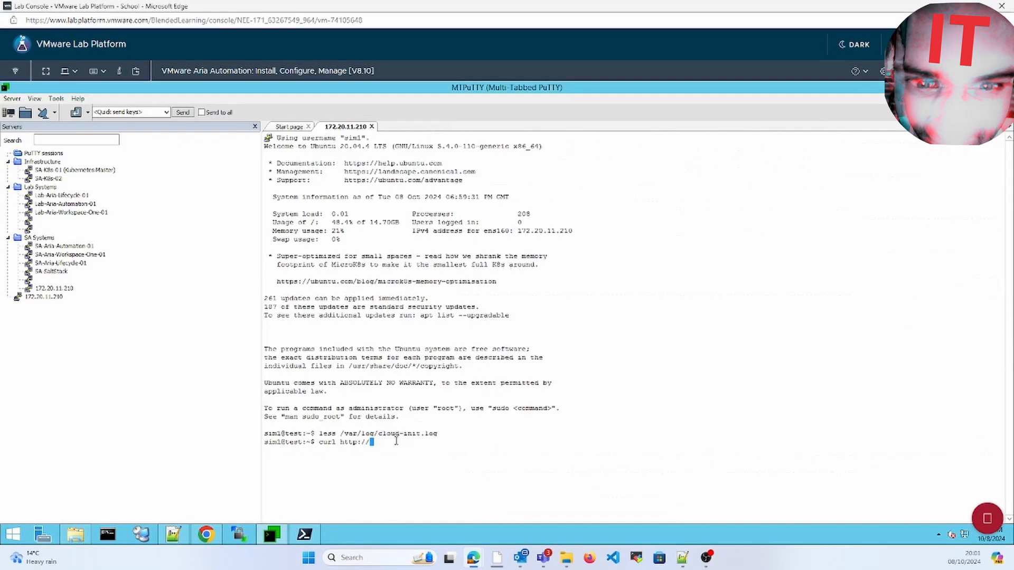
pyautogui.write('172.20.11.210')
pyautogui.press('Return')
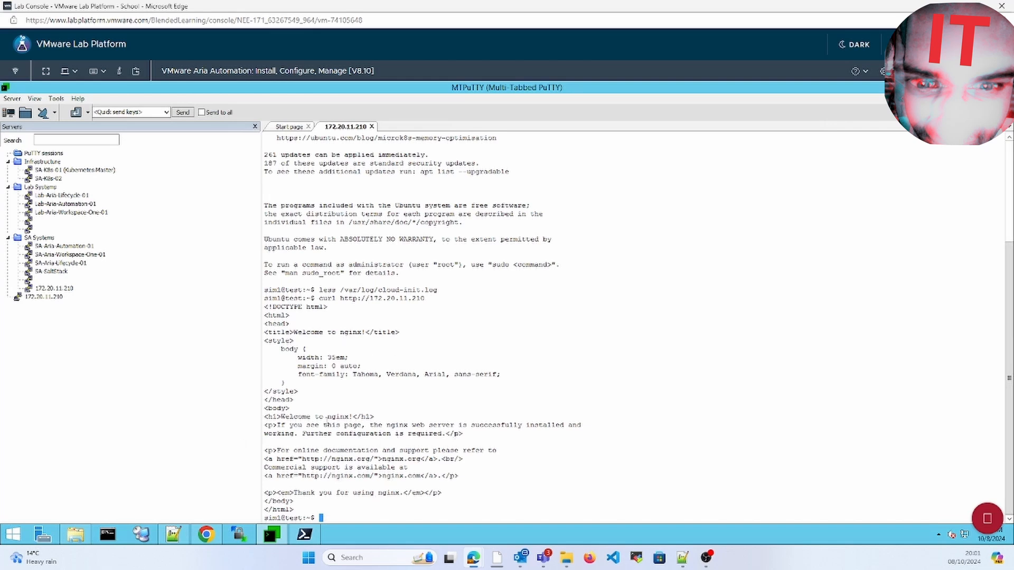
# Step: Minimise MTPuTTY and close the unreachable 172.20.10.210 browser tab with Ctrl+W
pyautogui.click(271, 535)
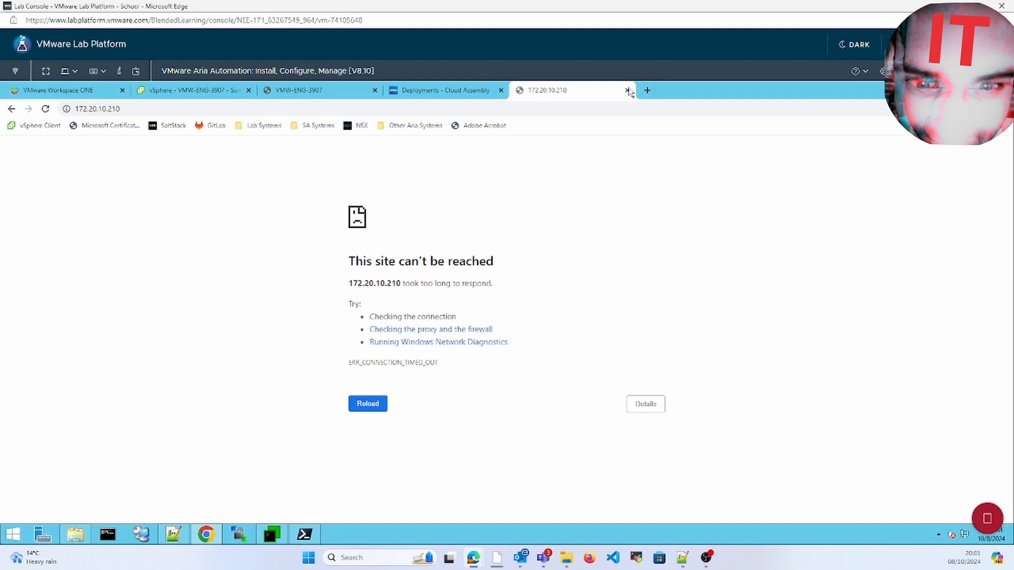
pyautogui.hotkey('ctrl', 'w')
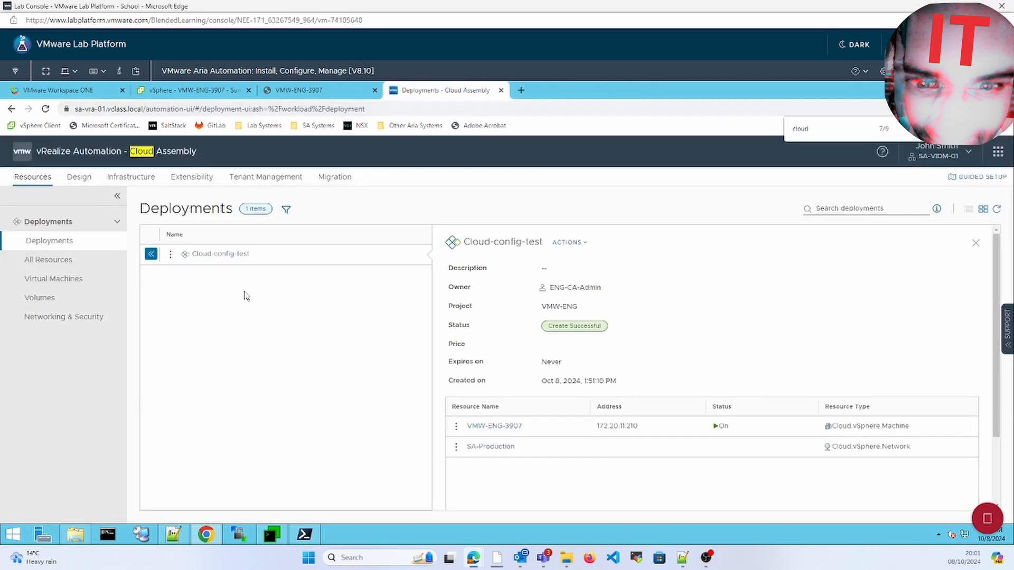